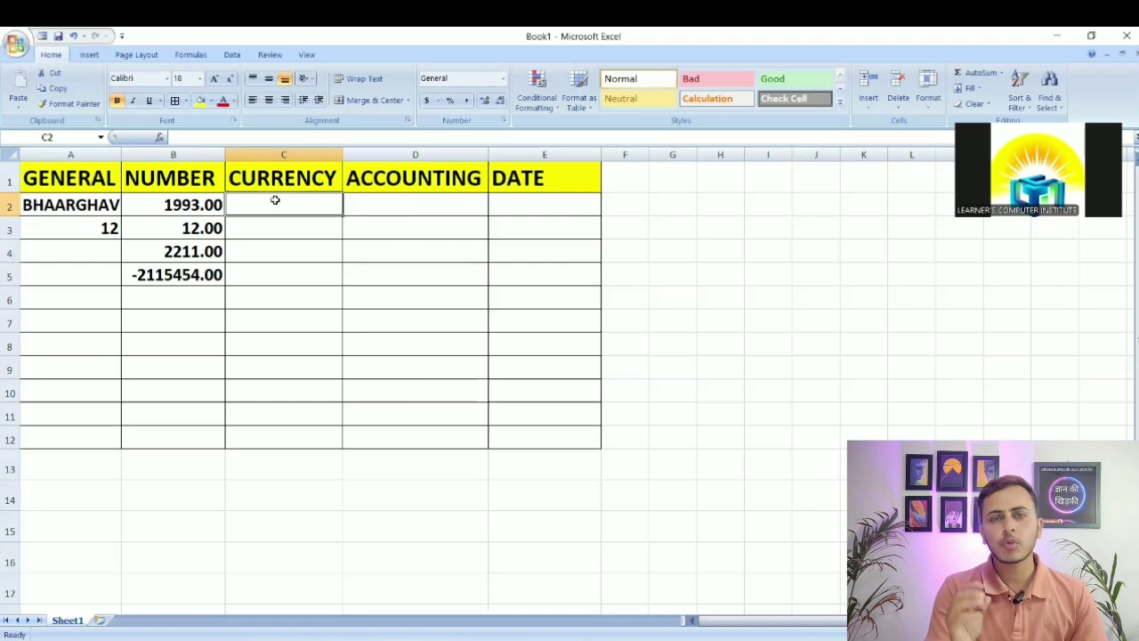
Enter 85 in cell C2 under CURRENCY and prefix it as text so the entry reads RS.85
type("85")
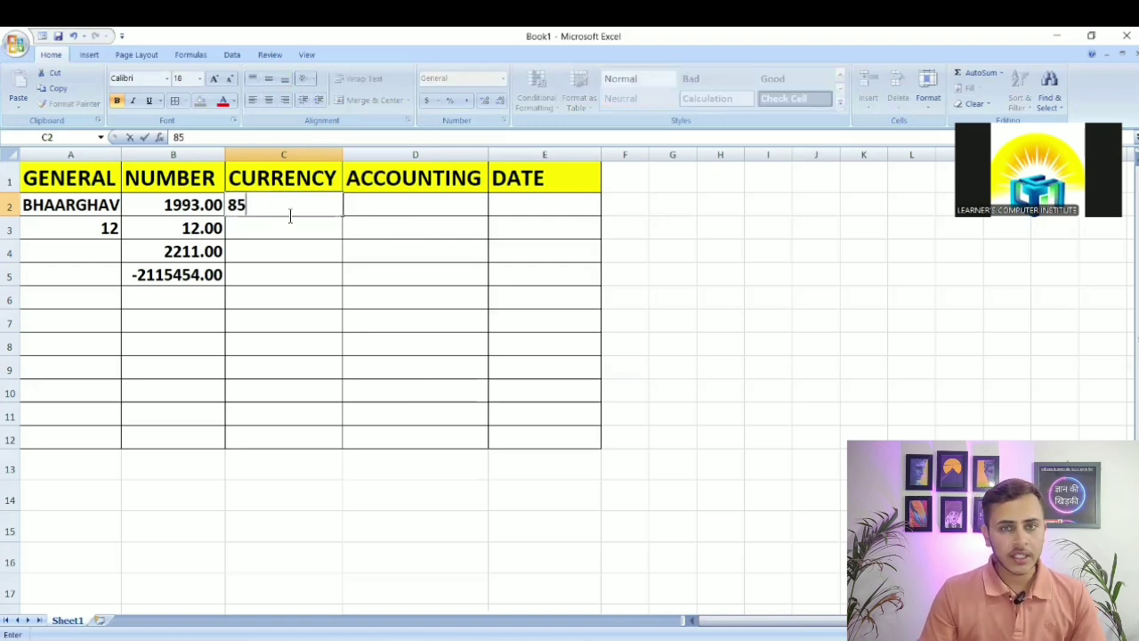
left_click(477, 247)
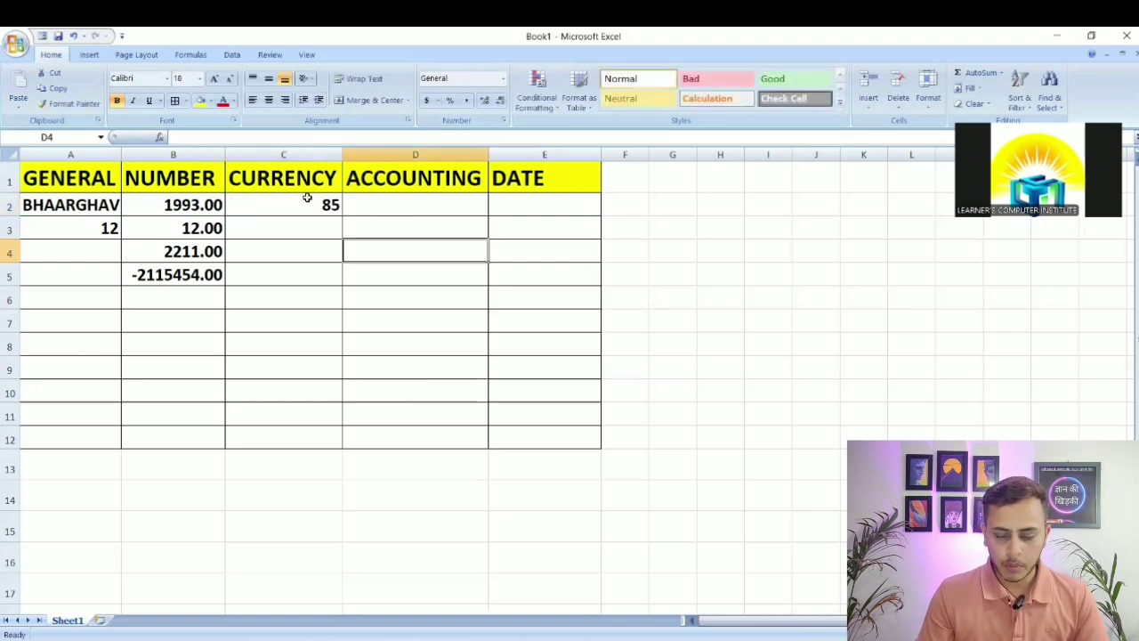
left_click(306, 198)
double_click(306, 198)
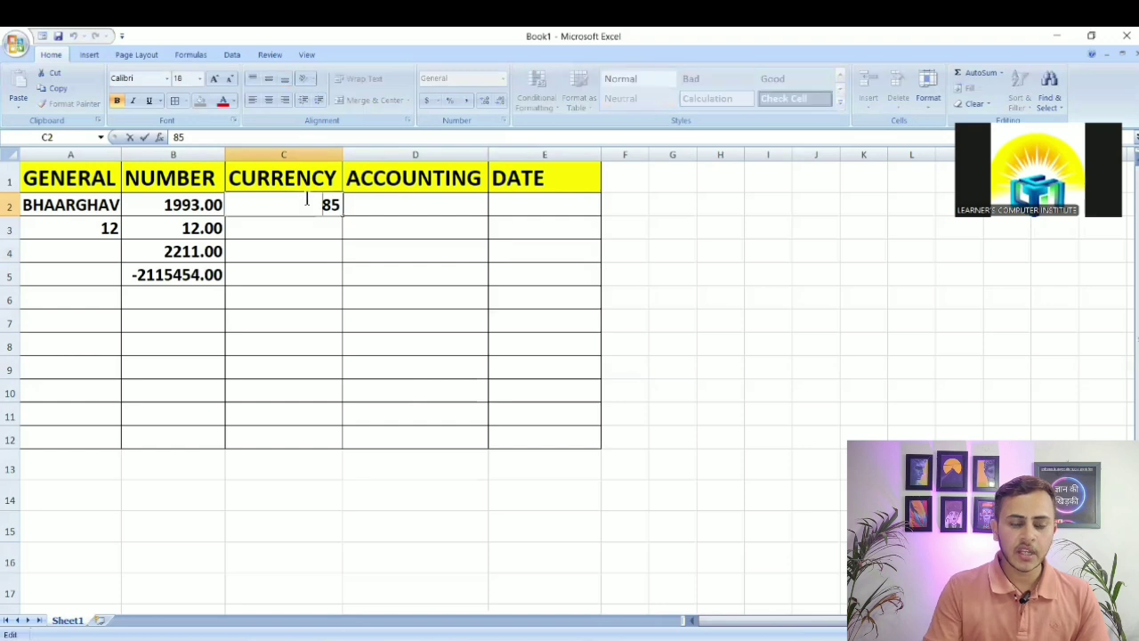
type("RS")
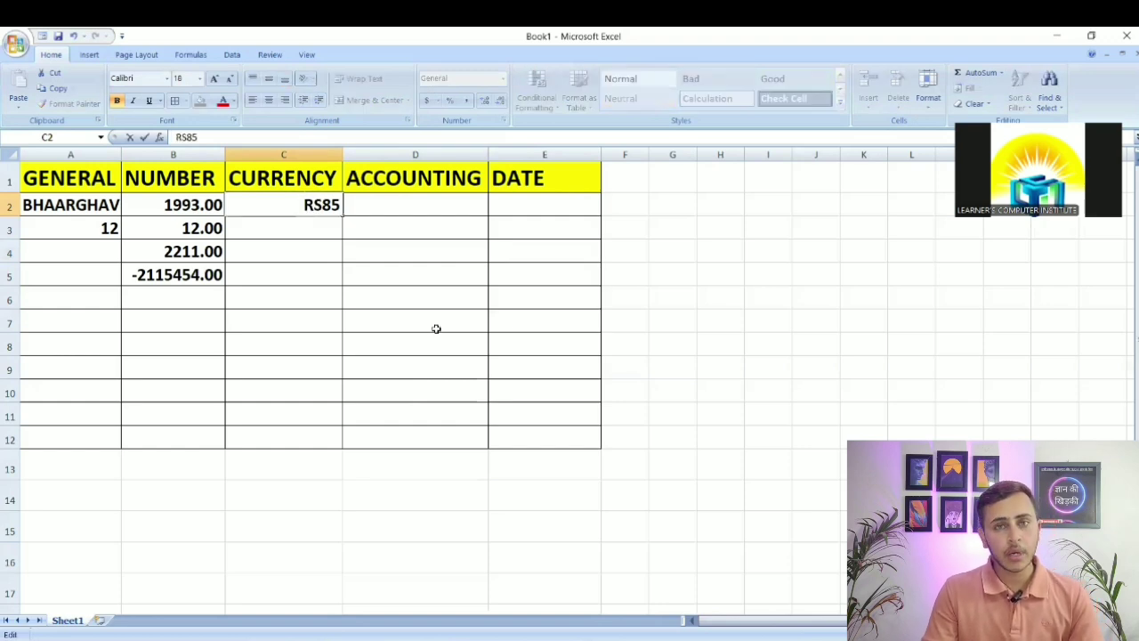
type(".")
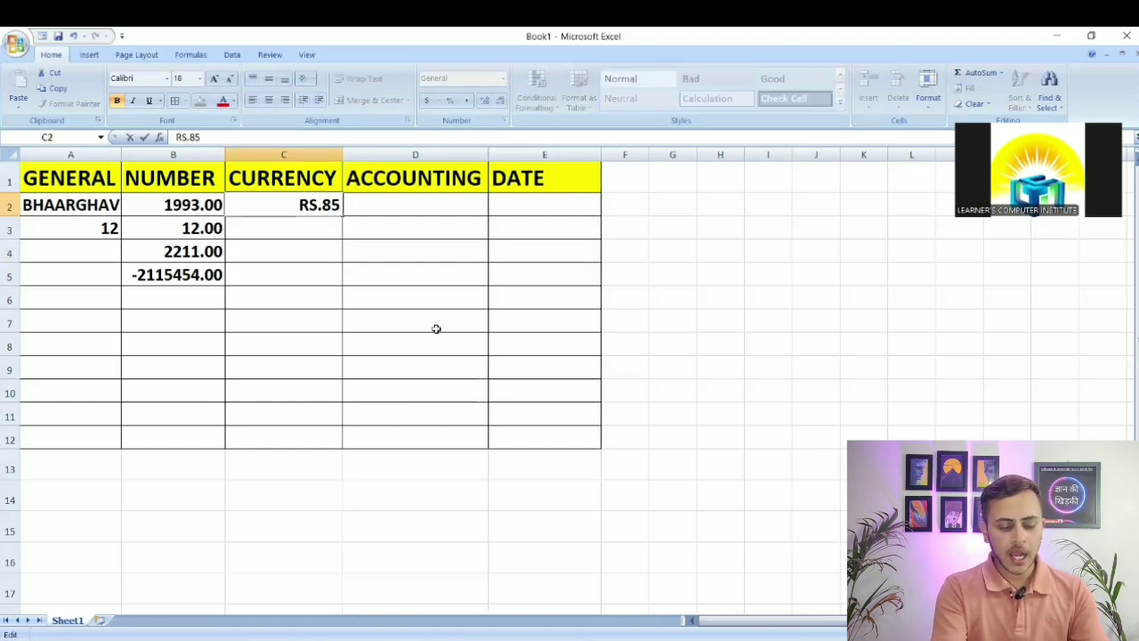
left_click(436, 328)
left_click(276, 203)
left_click(289, 218)
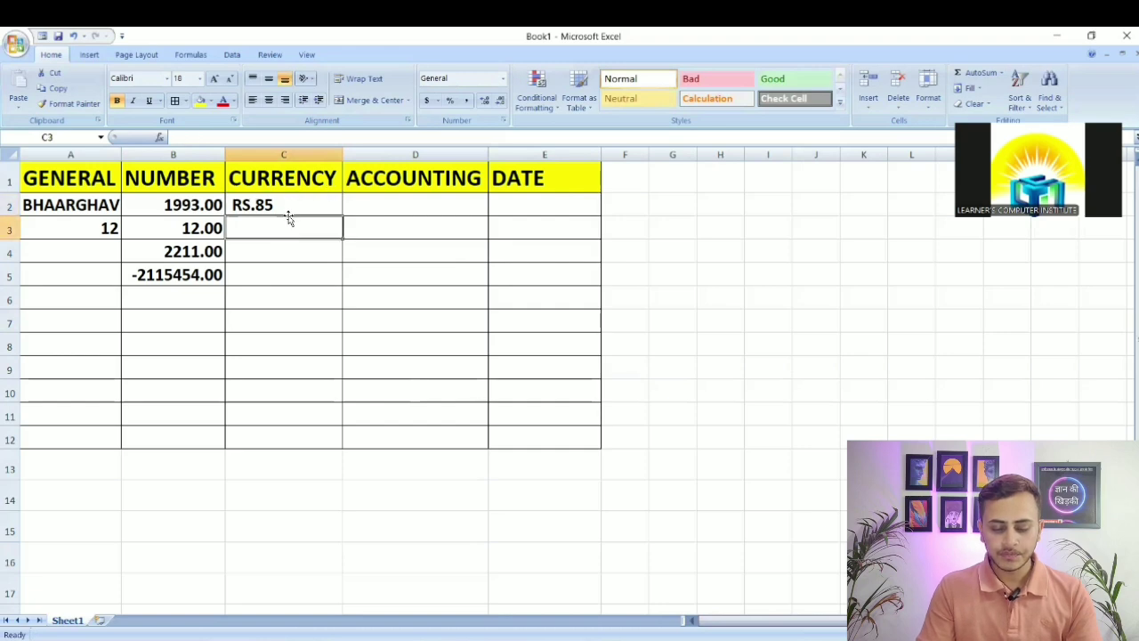
Clear the contents of cell C2
left_click(291, 202)
key("Delete")
left_click(377, 249)
Format cells C2:C12 as Currency with 2 decimal places, the $ symbol and red negative numbers without a minus sign
left_click_drag(276, 207, 268, 432)
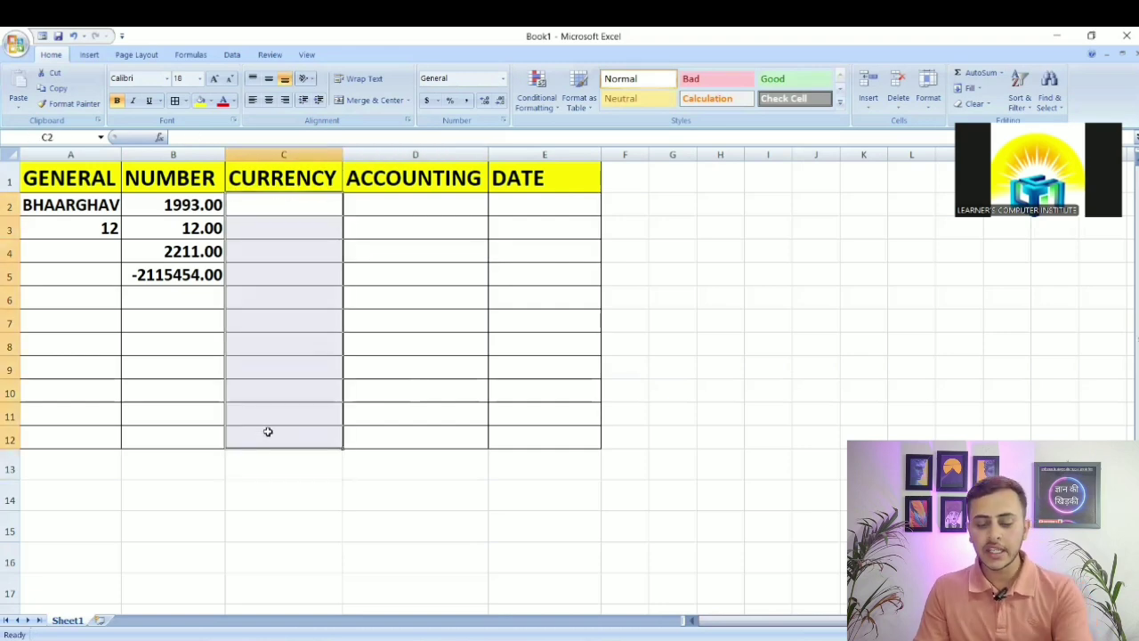
left_click(503, 121)
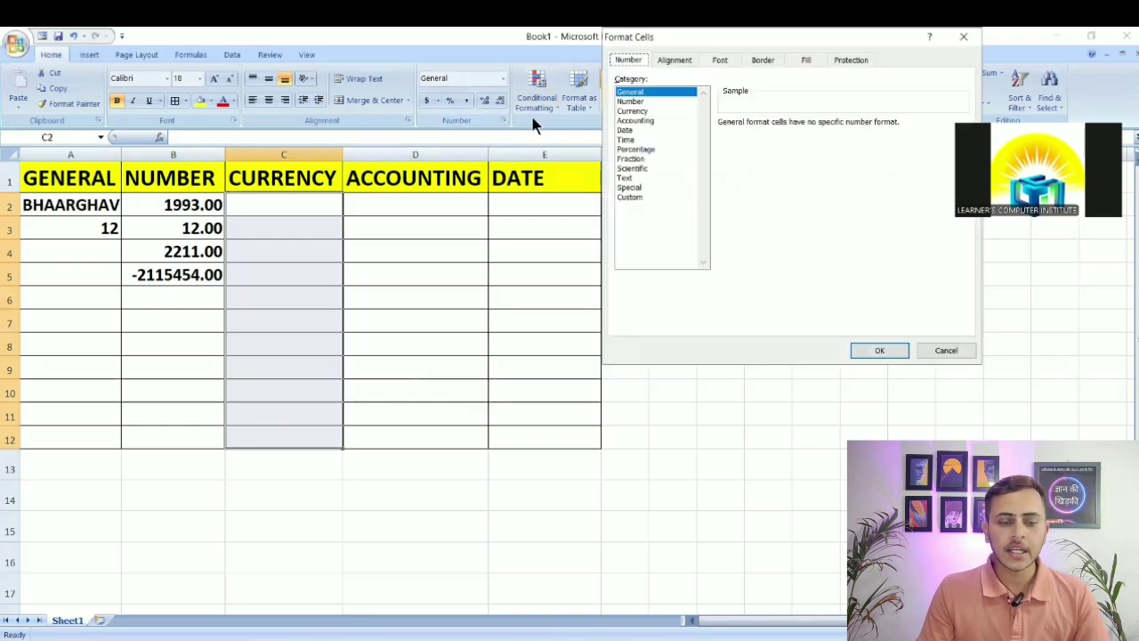
left_click(634, 112)
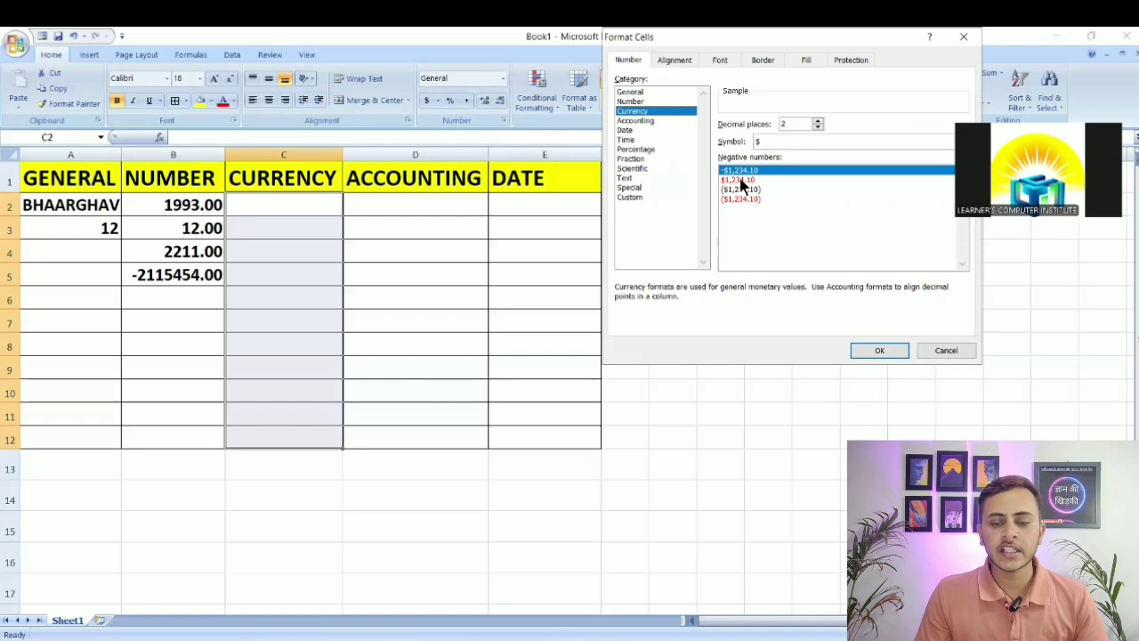
left_click(740, 180)
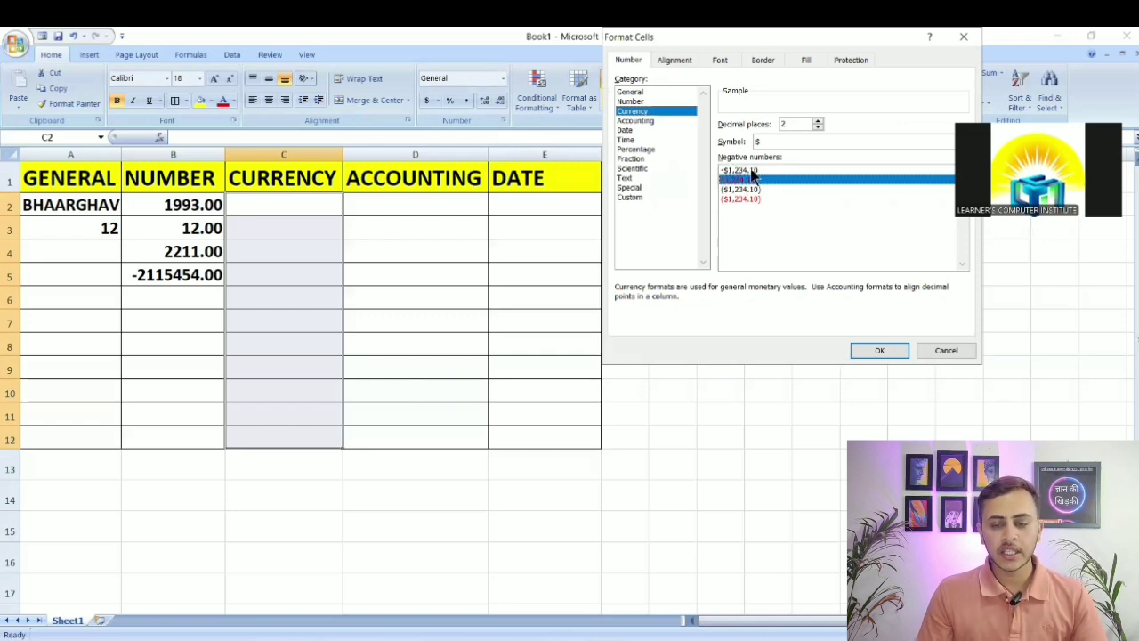
left_click(875, 348)
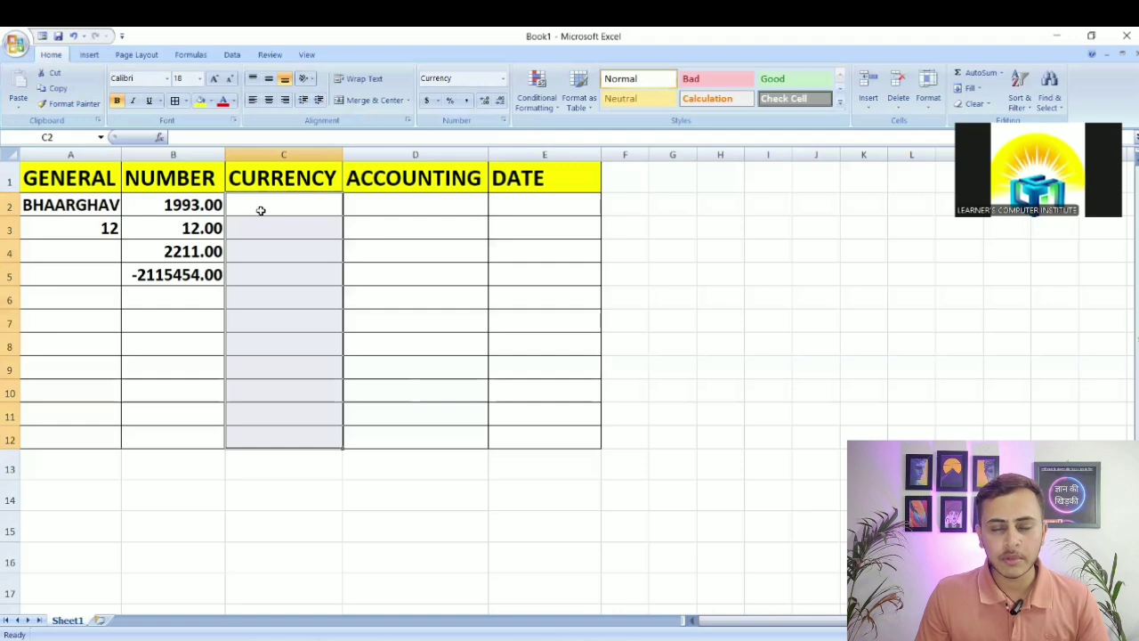
Enter 1200 in cell C2 and 85 in cell C3 of the CURRENCY column
left_click(262, 211)
type("1200")
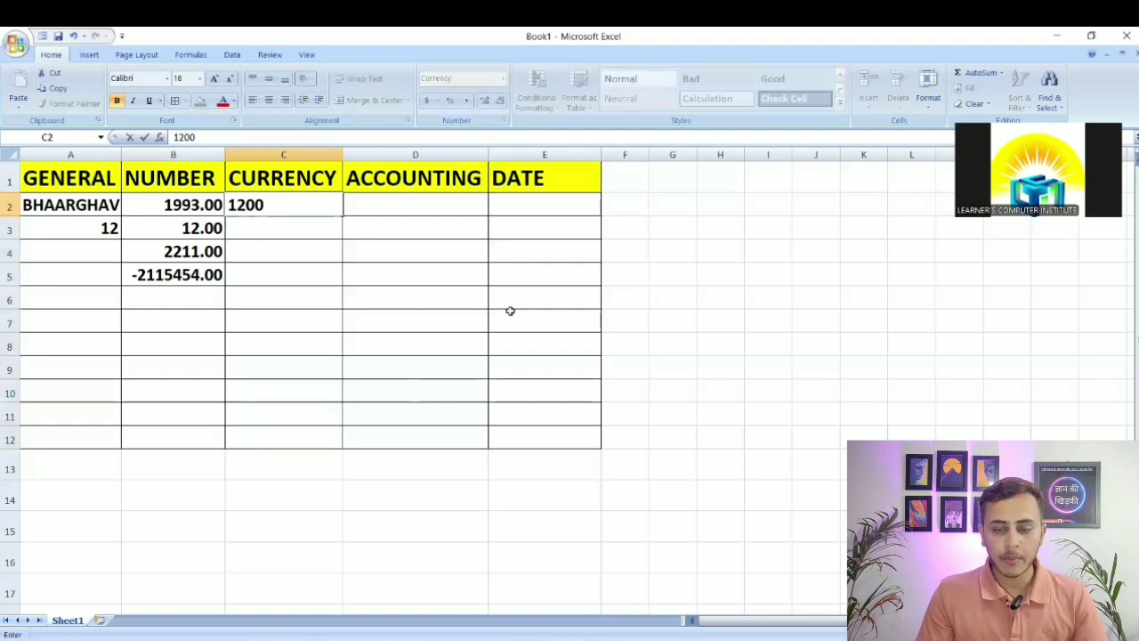
left_click(478, 290)
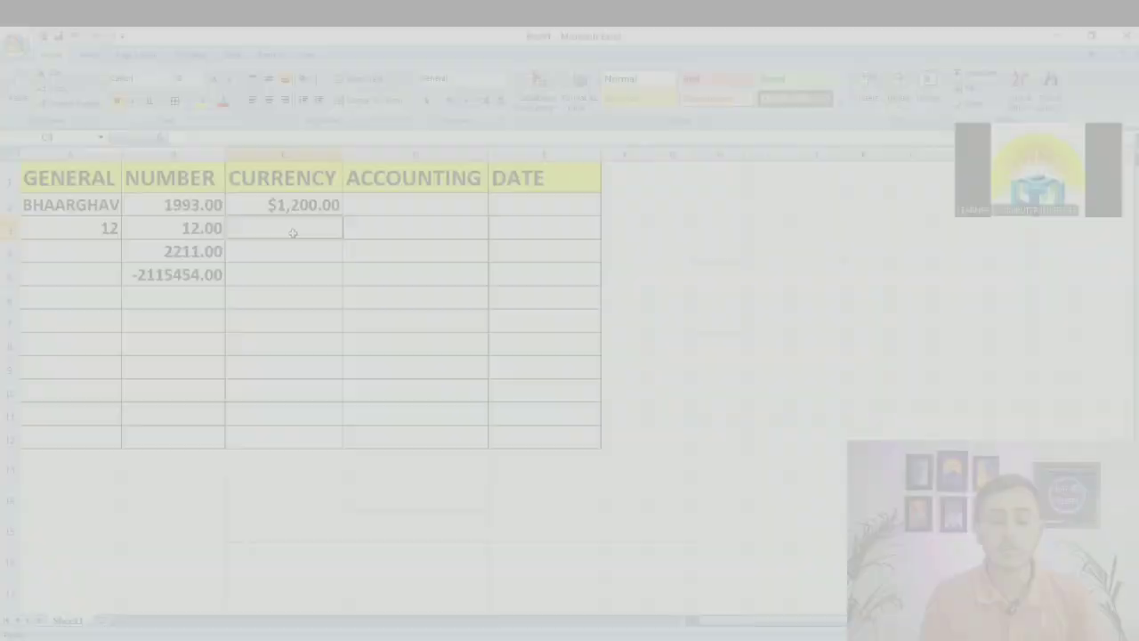
left_click(288, 233)
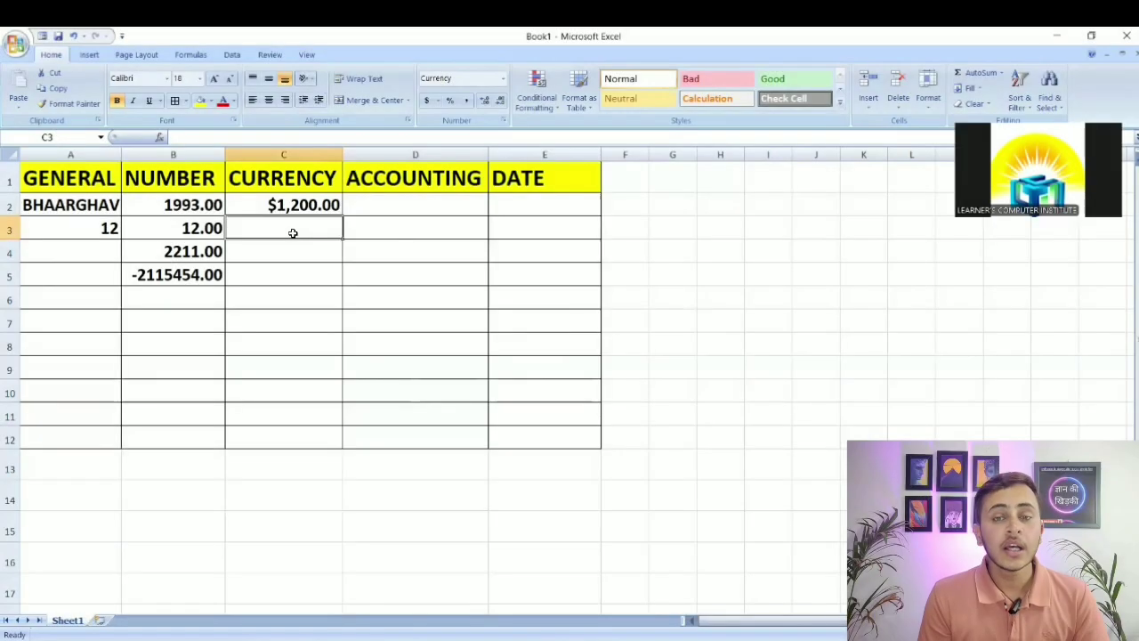
type("85")
left_click(440, 256)
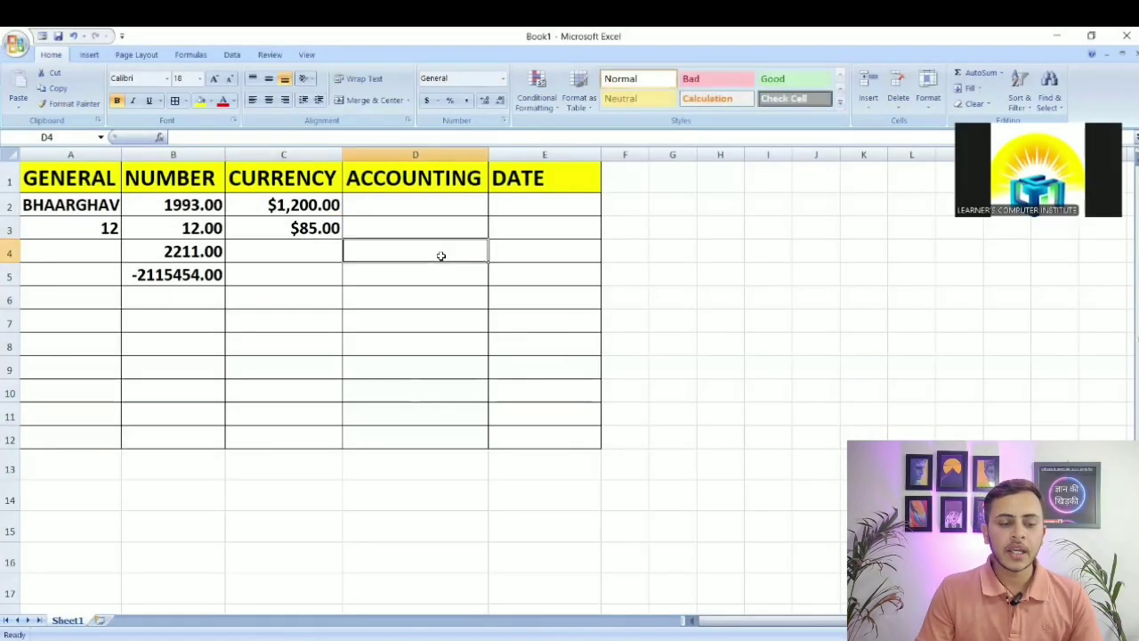
Change the currency symbol of cells C2:C12 to Rs Punjabi (Pakistan)
left_click_drag(315, 203, 307, 443)
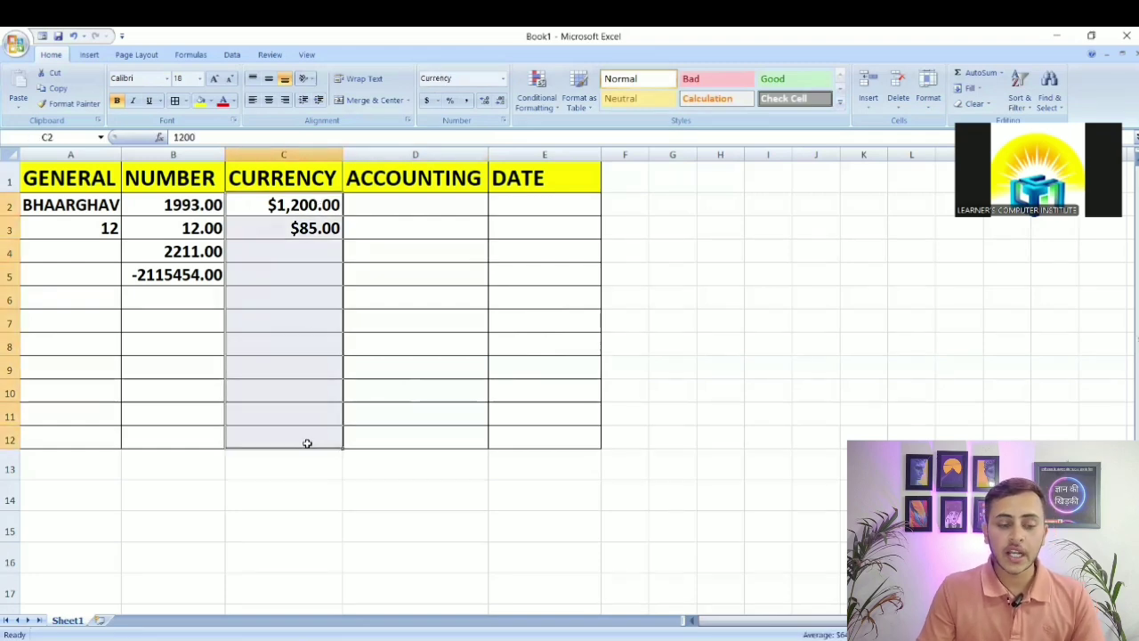
left_click(460, 338)
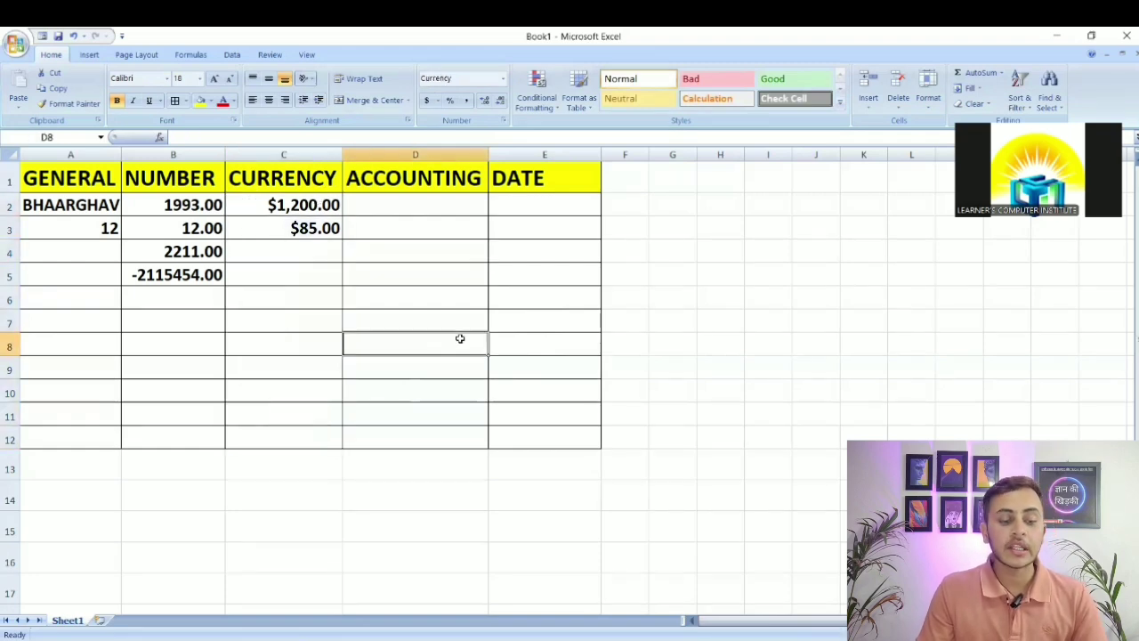
left_click_drag(314, 204, 318, 430)
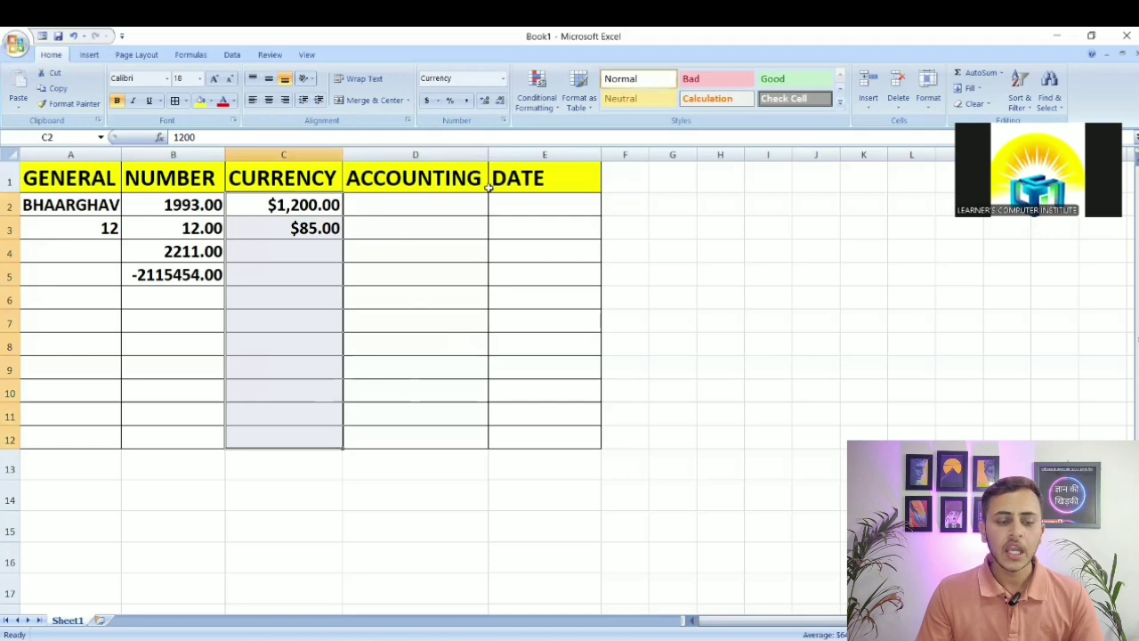
left_click(502, 121)
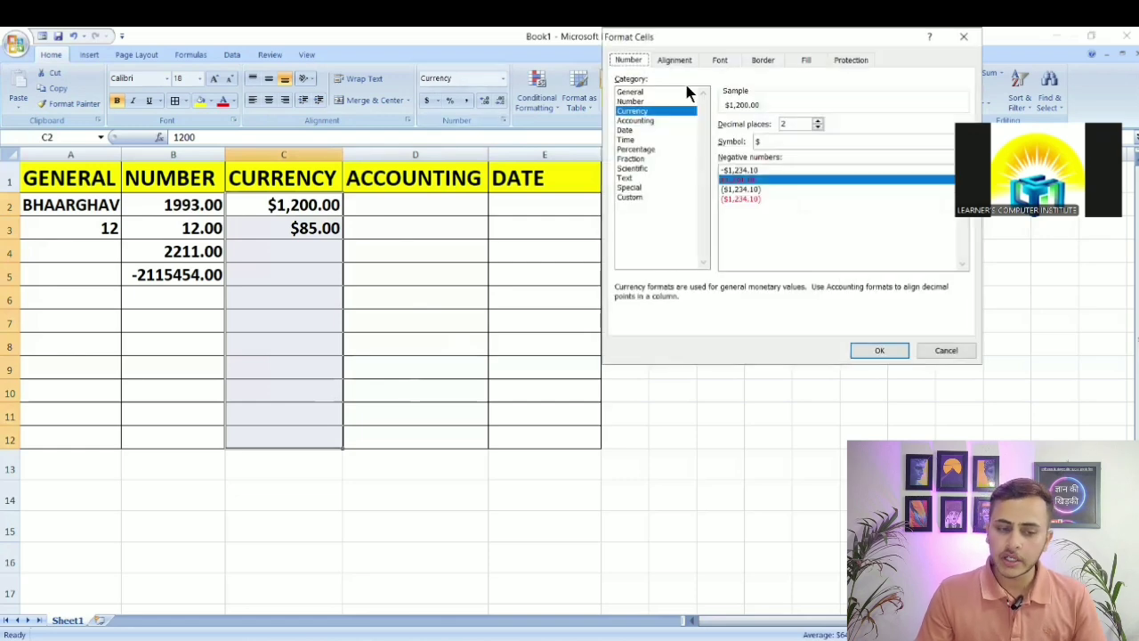
left_click(636, 111)
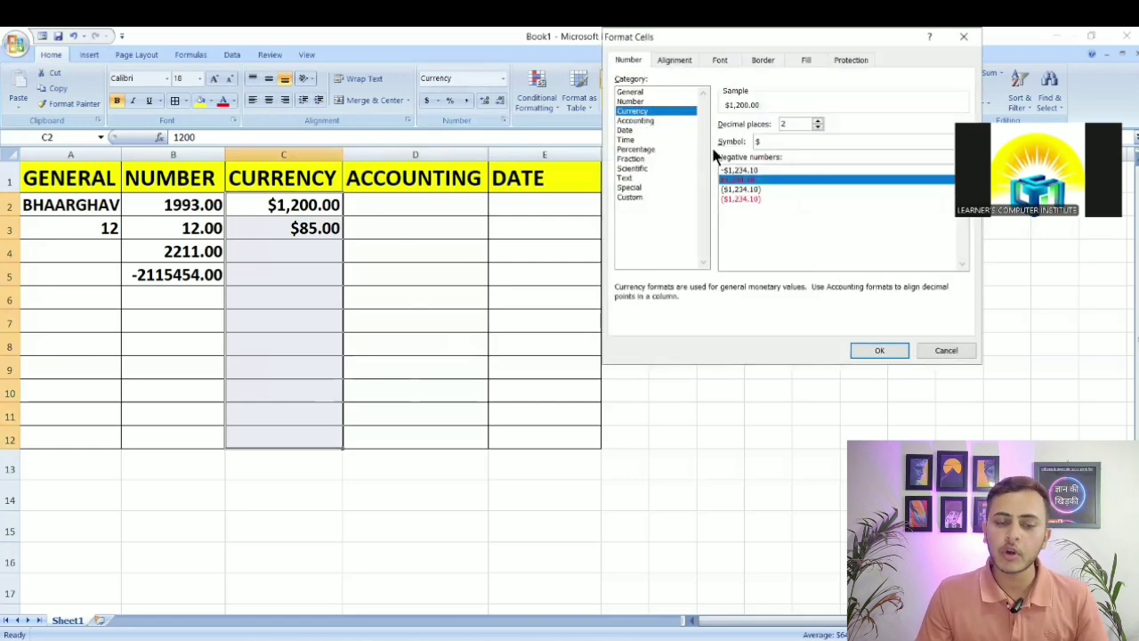
left_click(767, 141)
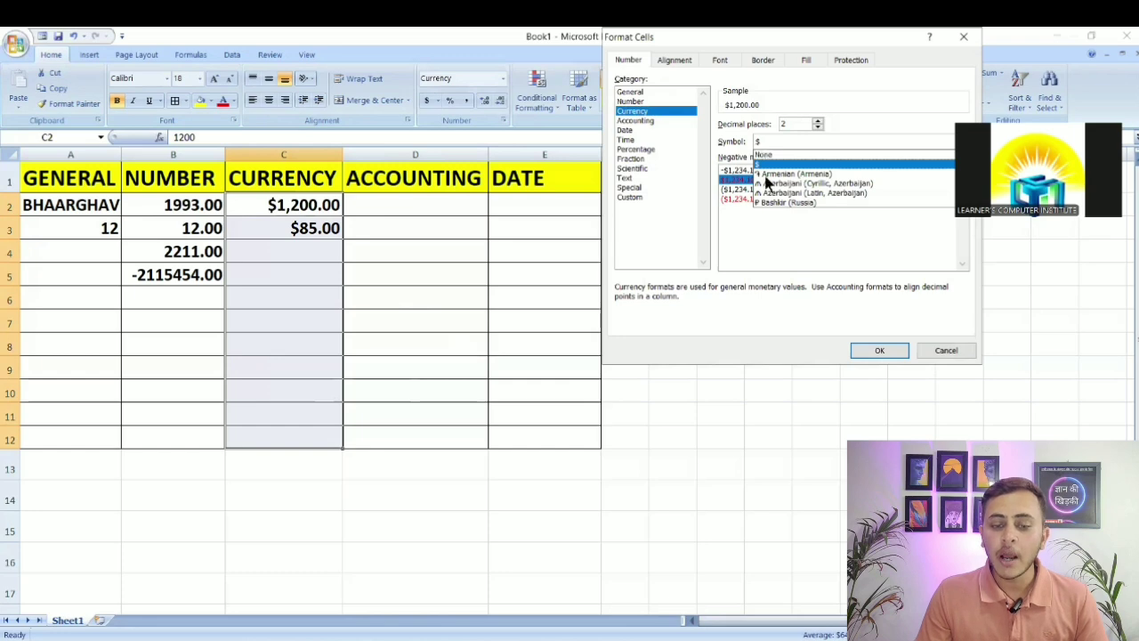
scroll(770, 186, "down", 5)
scroll(771, 193, "down", 8)
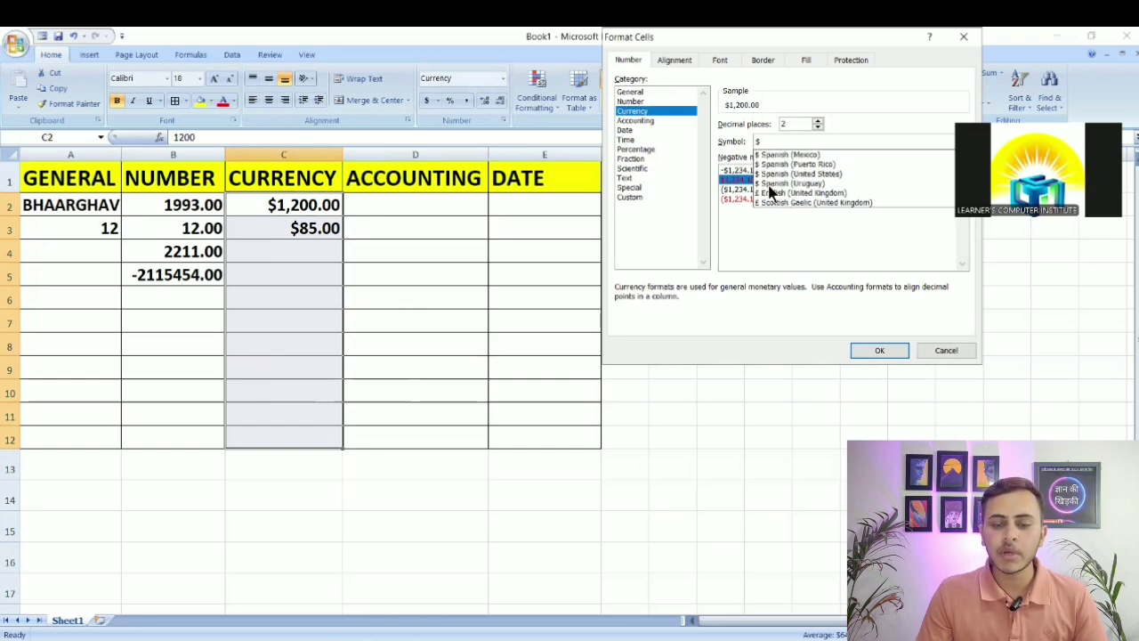
scroll(771, 192, "down", 8)
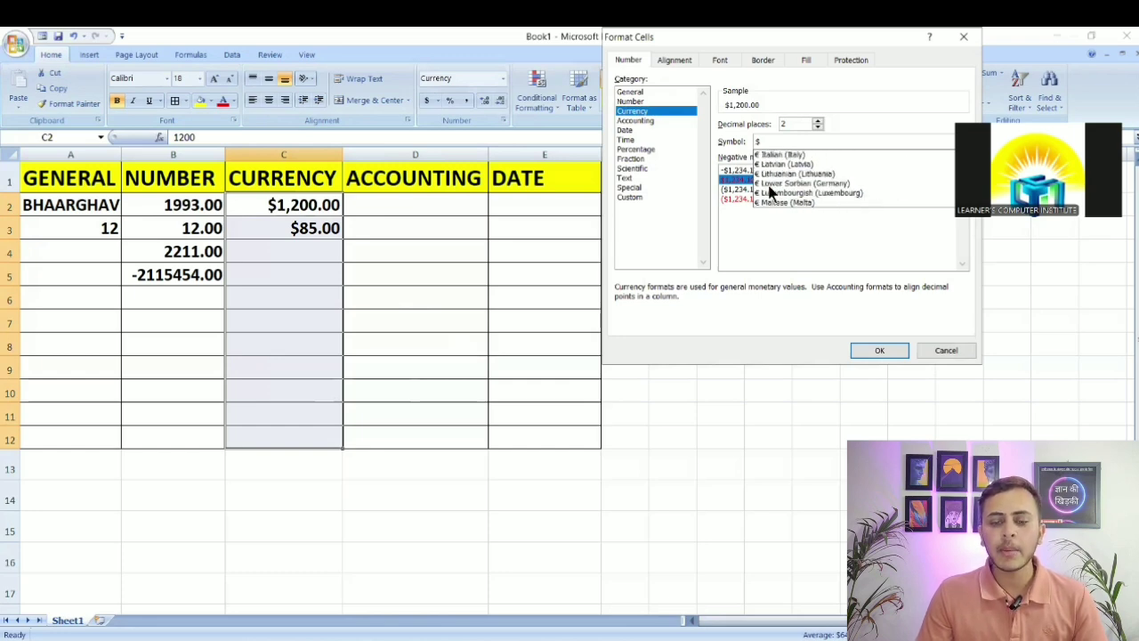
scroll(771, 193, "down", 8)
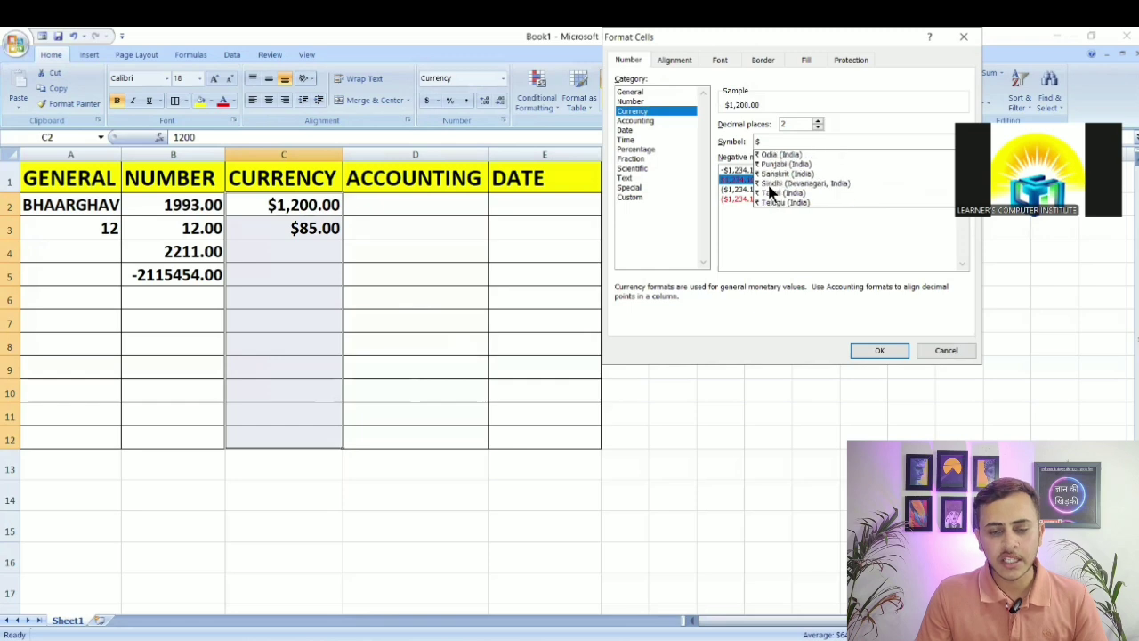
scroll(771, 193, "down", 6)
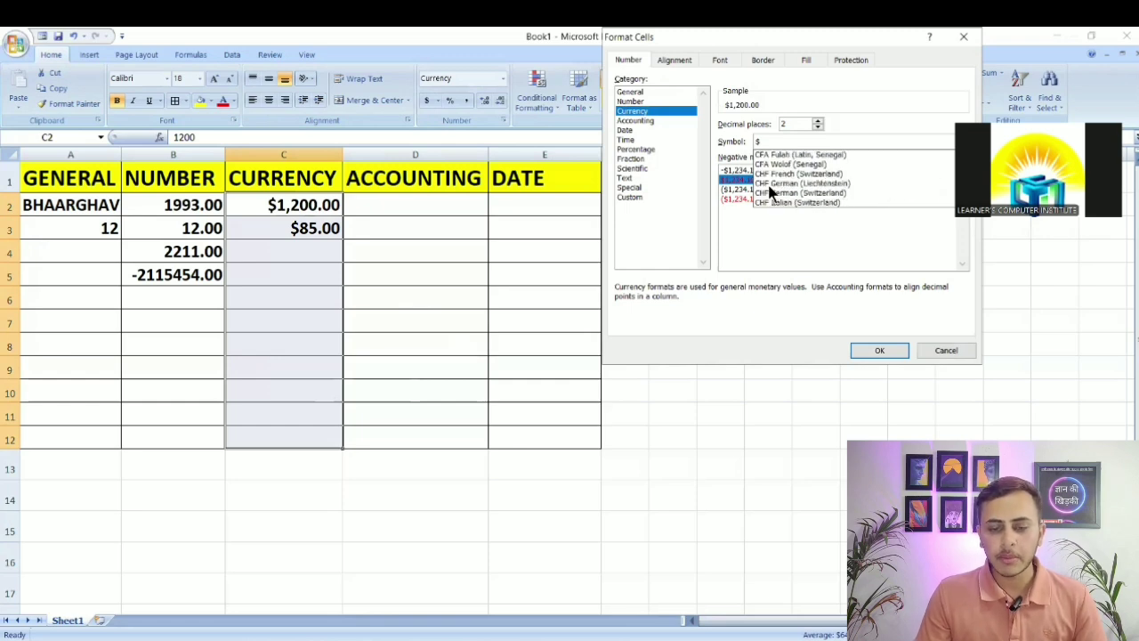
scroll(770, 193, "down", 8)
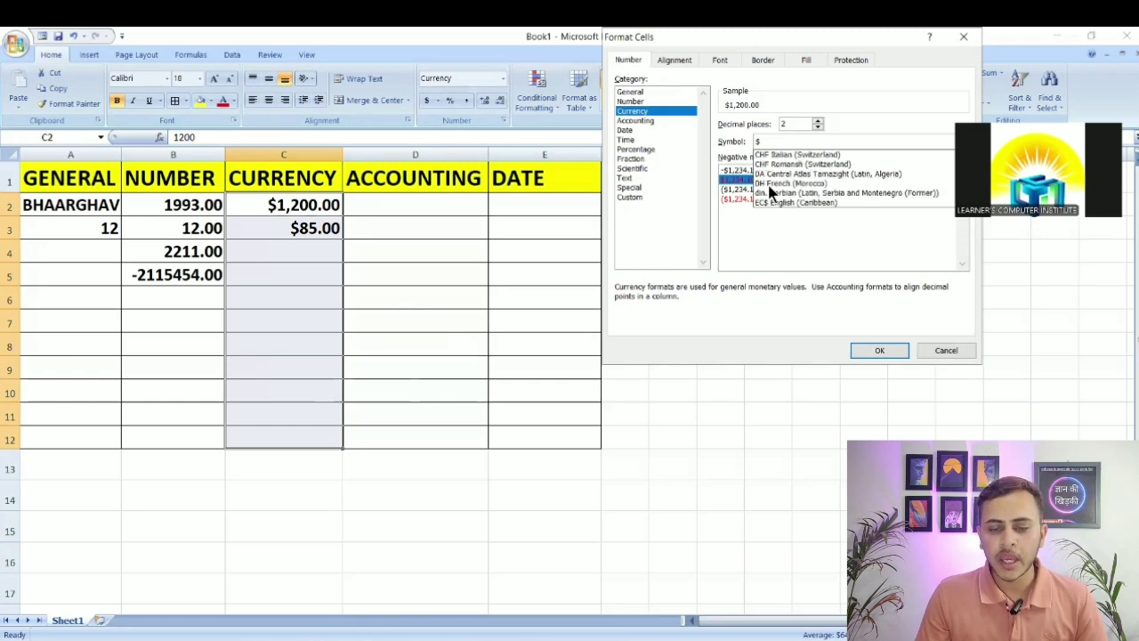
scroll(771, 193, "down", 8)
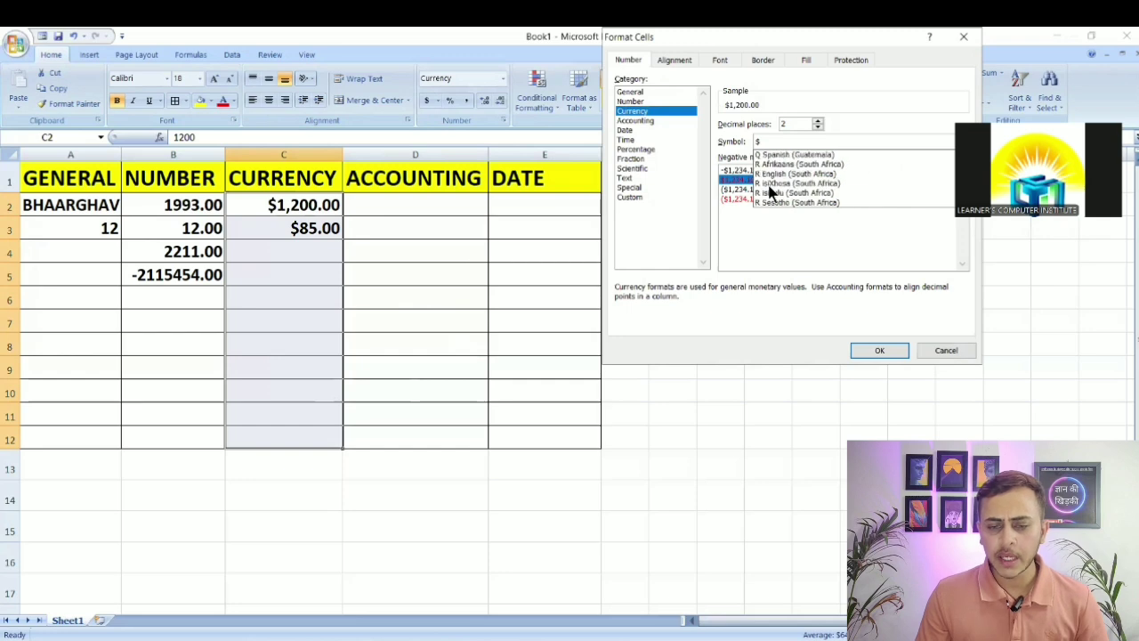
scroll(771, 193, "down", 5)
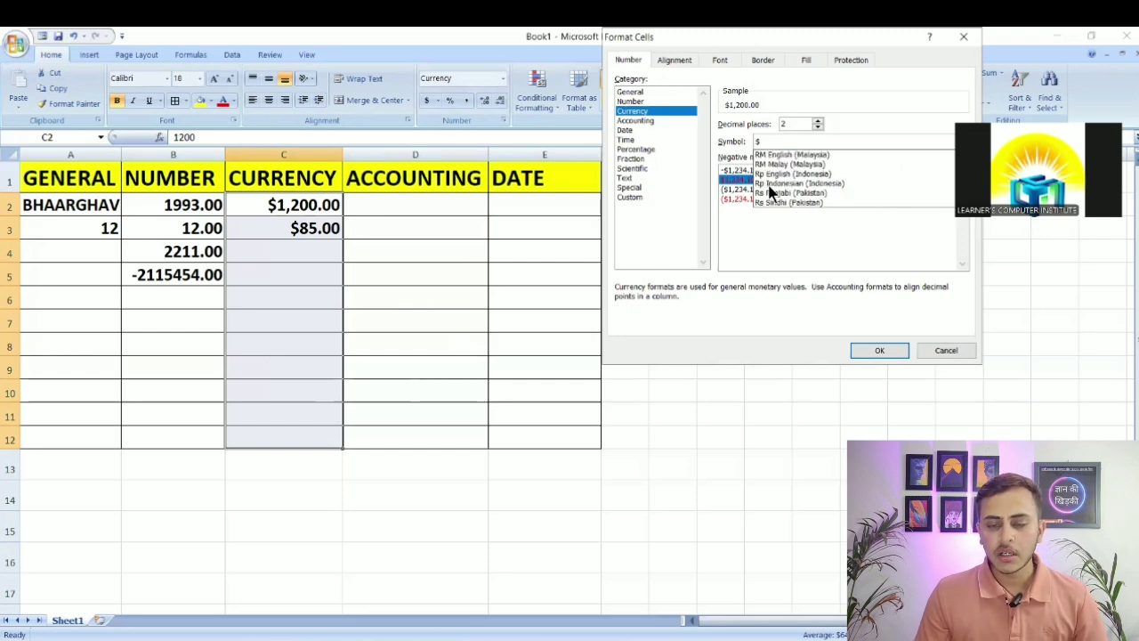
scroll(767, 204, "down", 2)
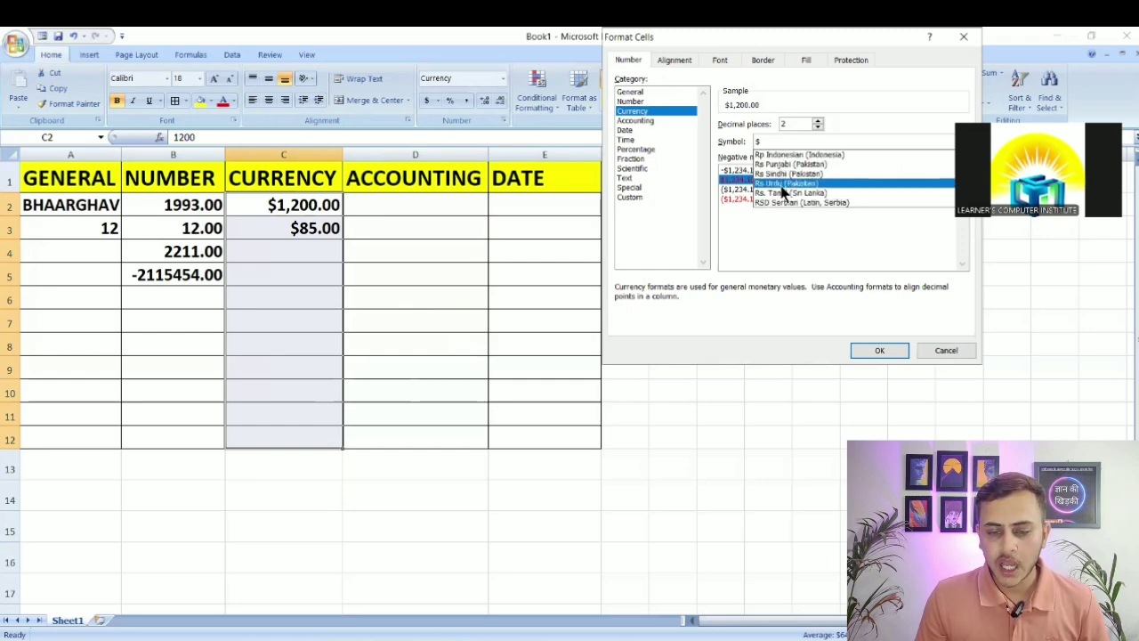
left_click(777, 166)
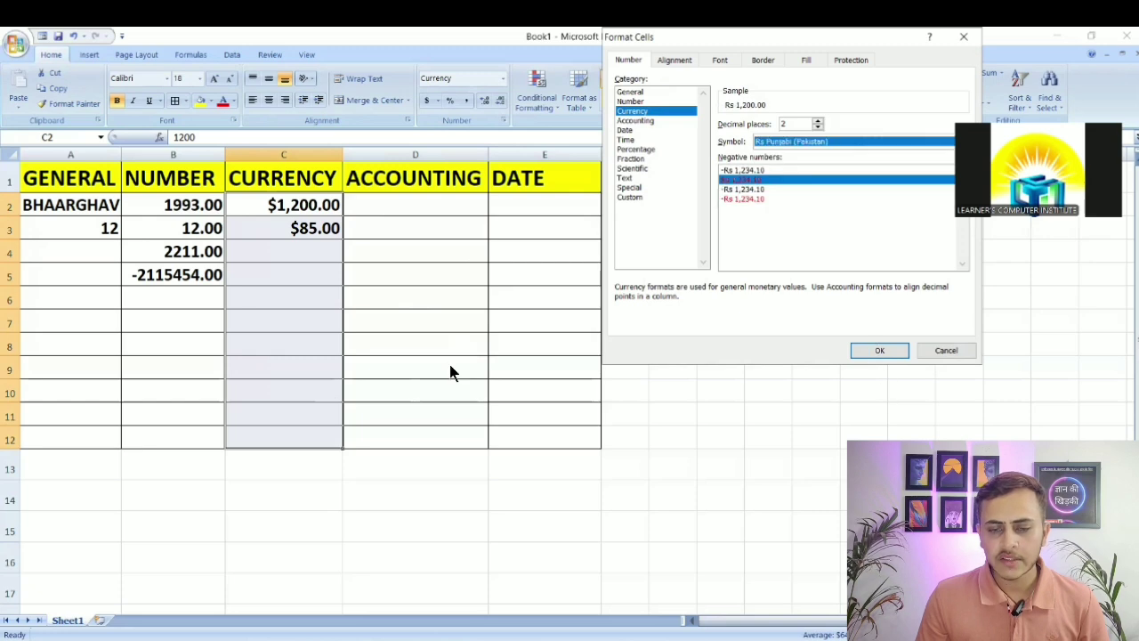
left_click(890, 350)
left_click(309, 228)
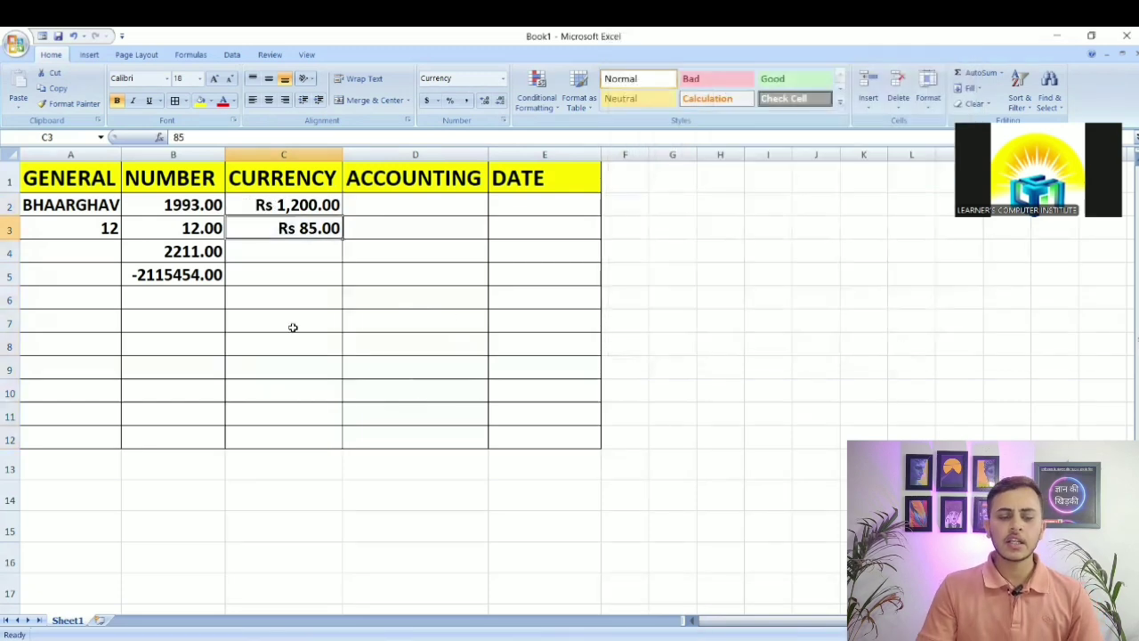
left_click(403, 296)
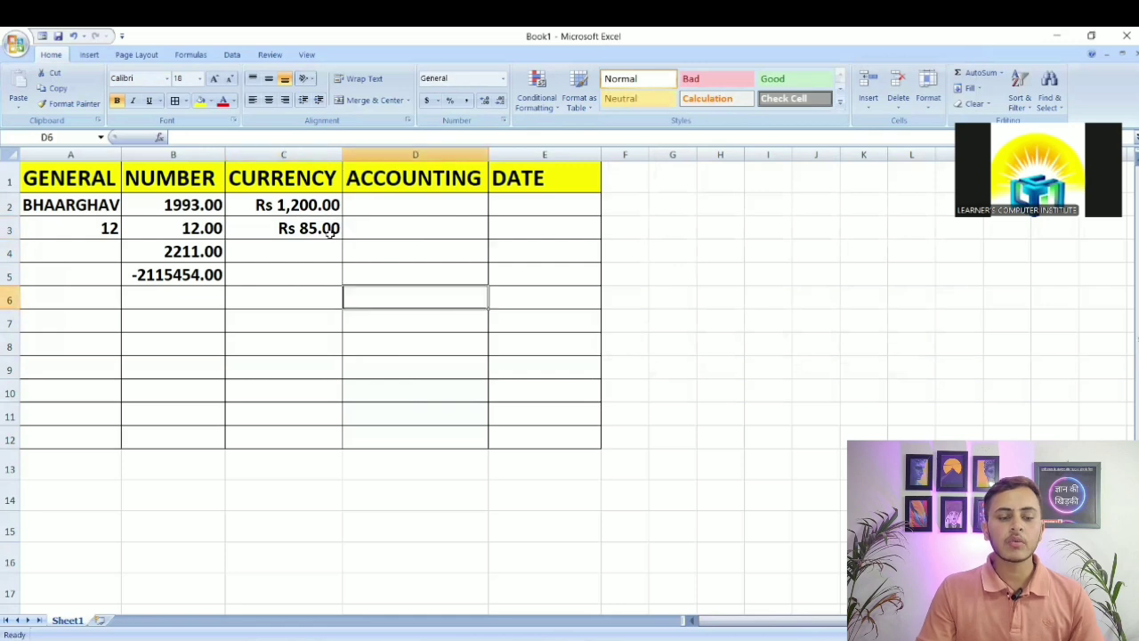
left_click_drag(305, 205, 282, 443)
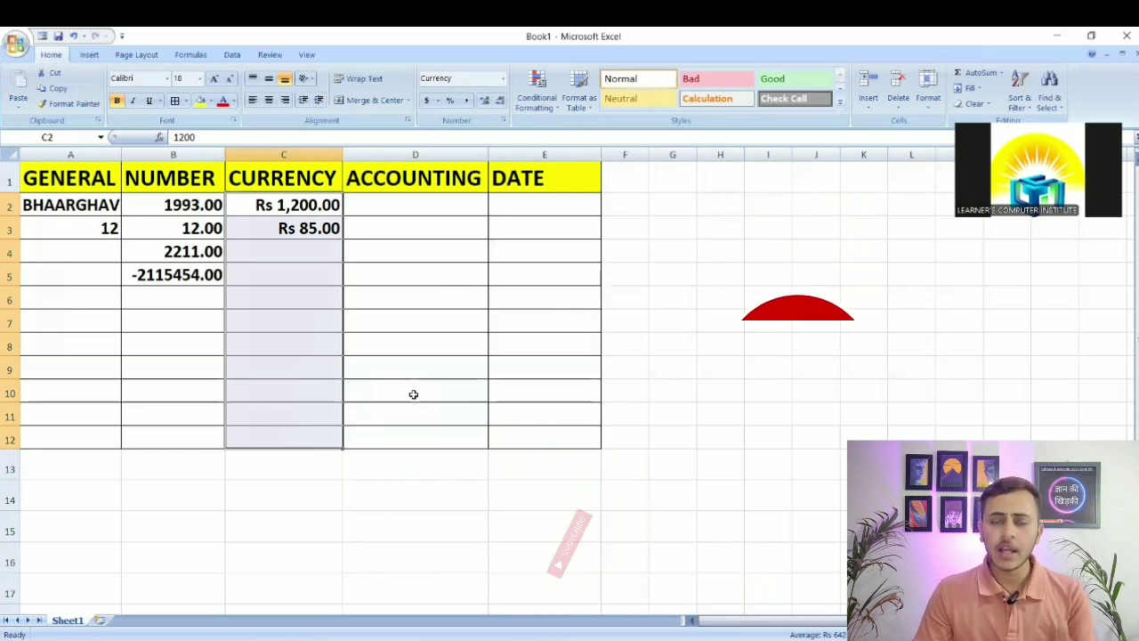
left_click(416, 350)
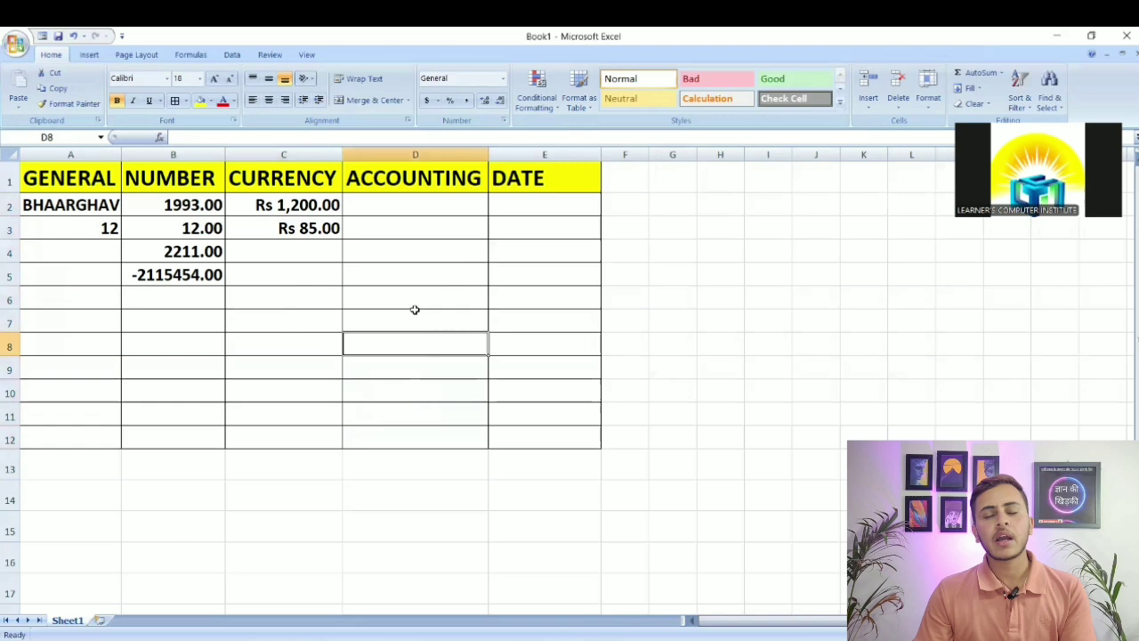
left_click(424, 200)
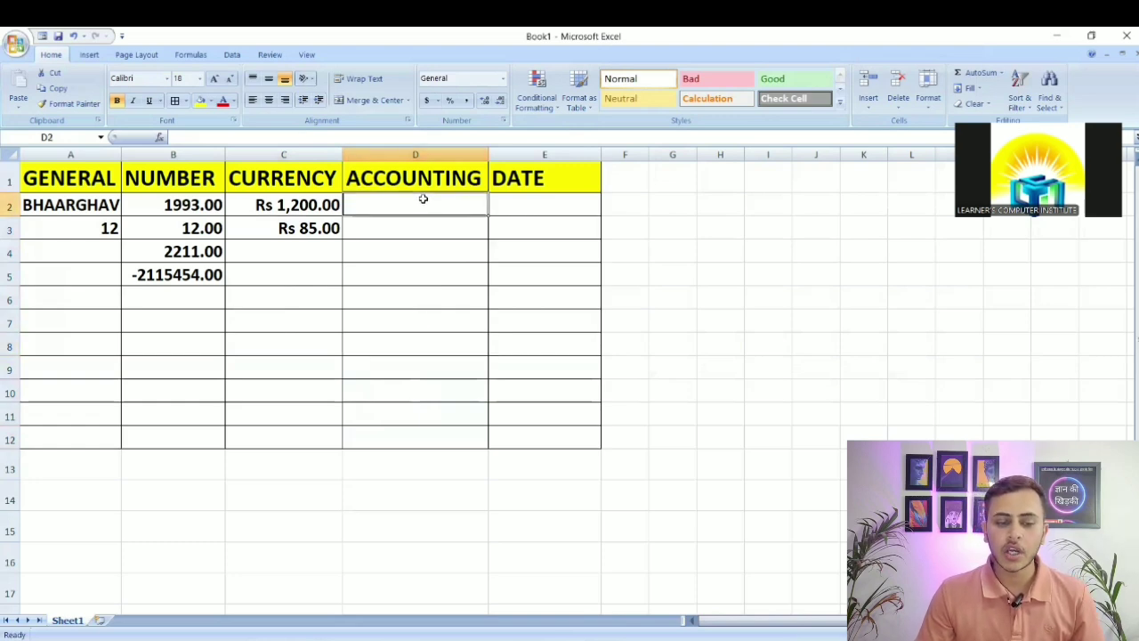
Enter 1200 in cell D2 of the ACCOUNTING column
type("1200")
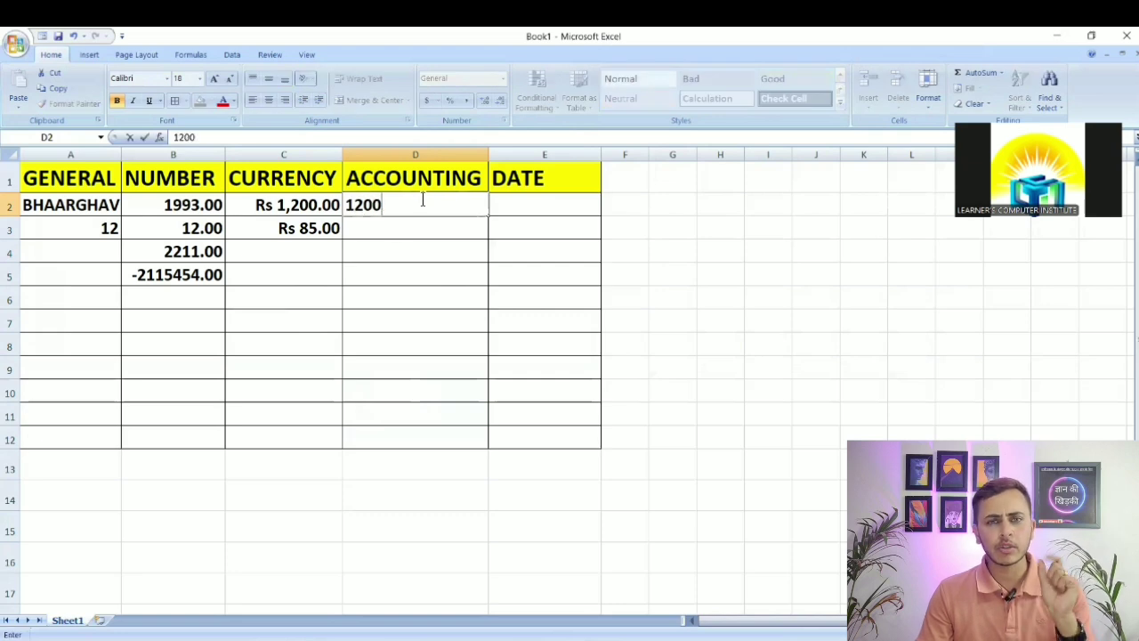
key("Return")
left_click(451, 203)
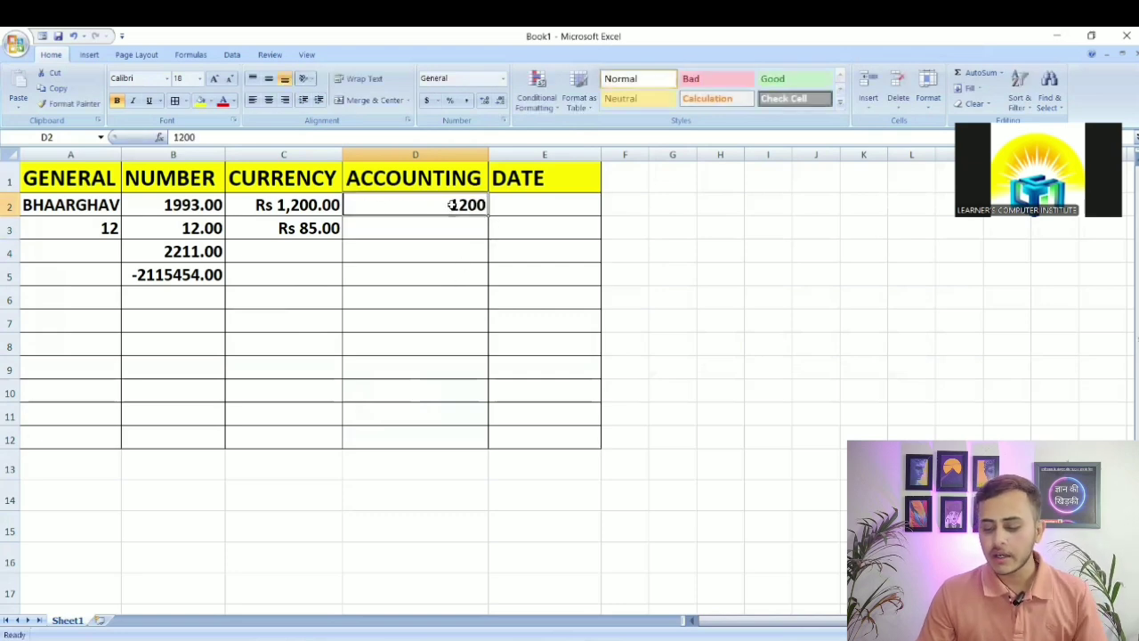
left_click(491, 314)
Format cells D2:D12 as Accounting with the currency symbol Rs Punjabi (Pakistan)
left_click_drag(453, 204, 460, 435)
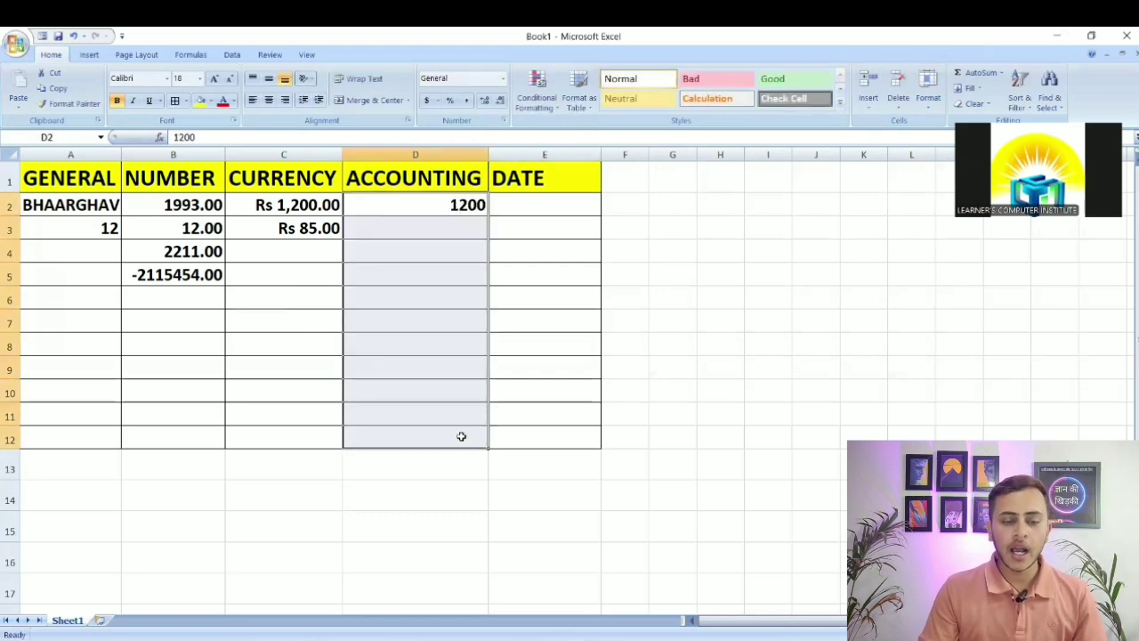
left_click(505, 119)
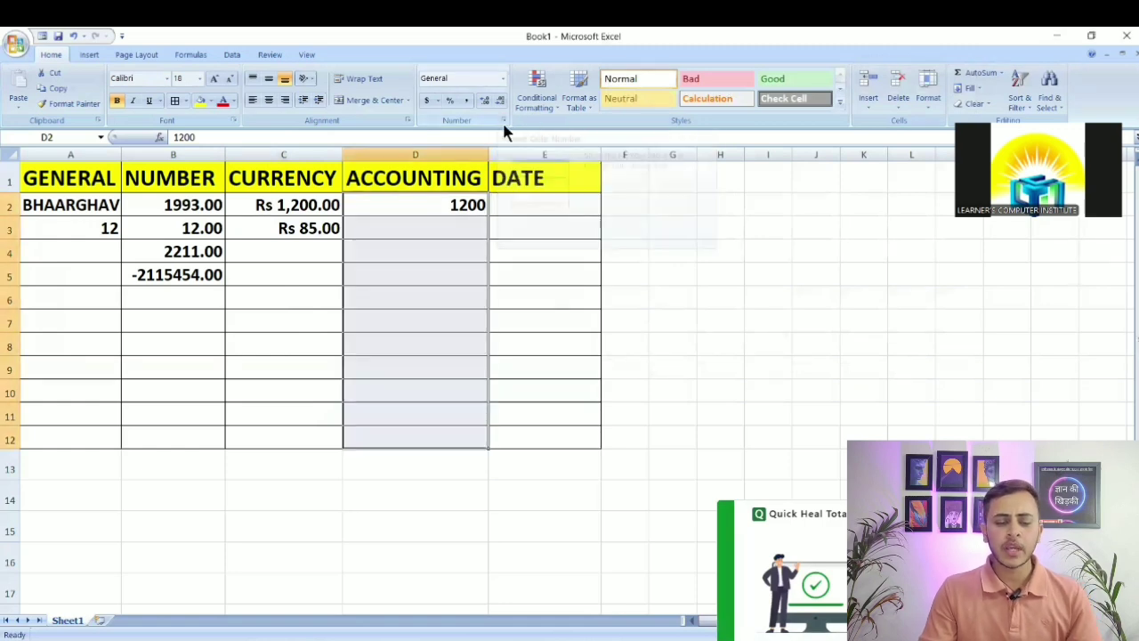
left_click(503, 121)
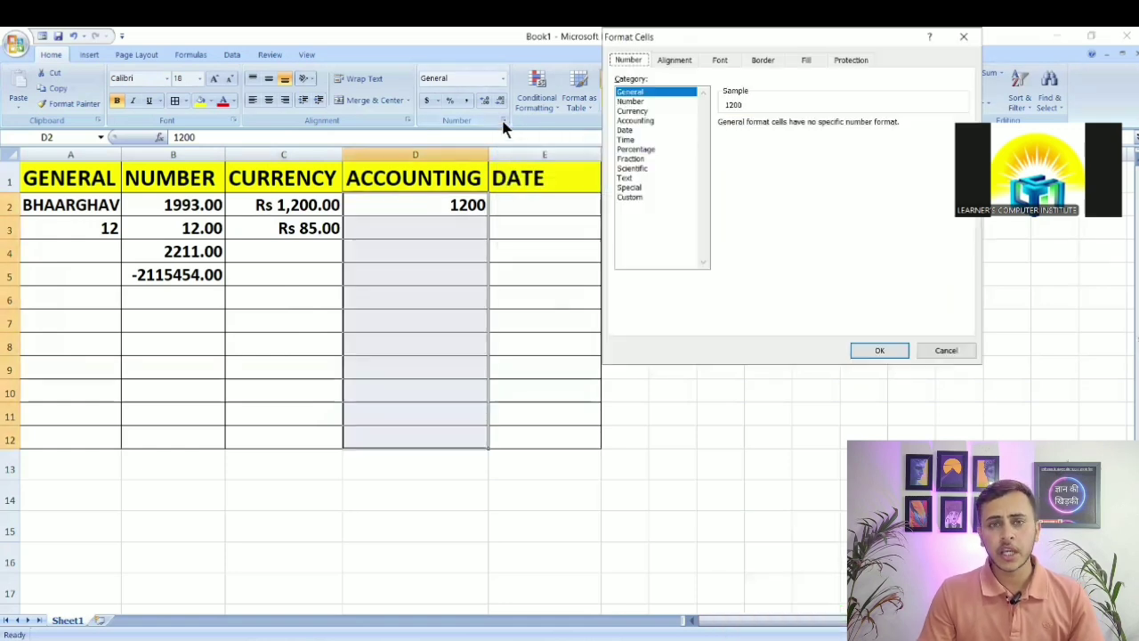
left_click(636, 120)
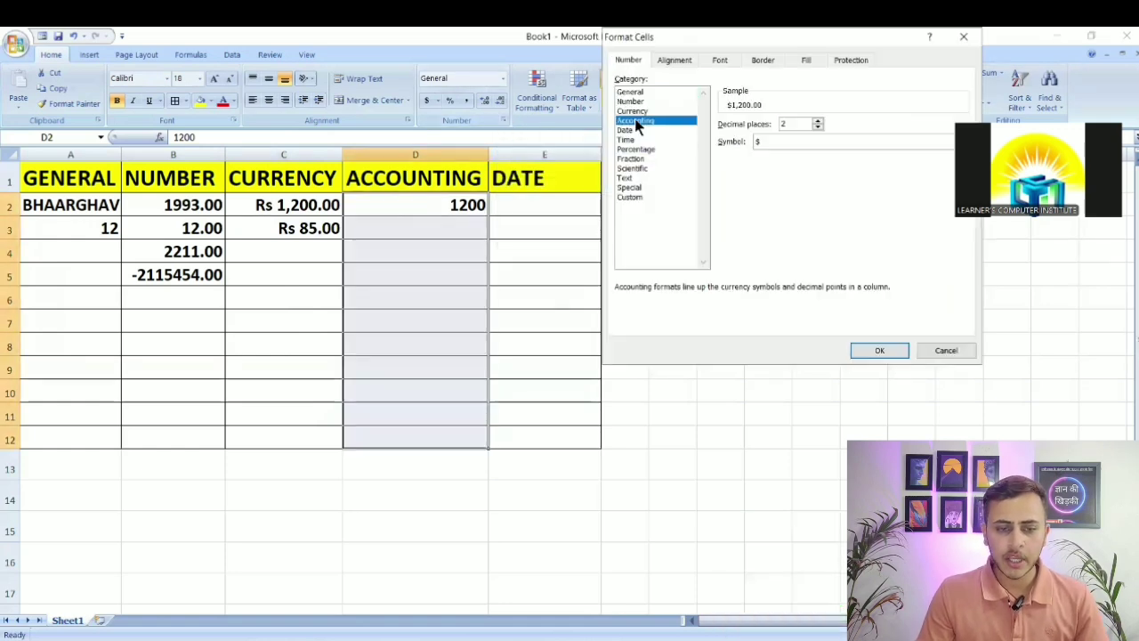
left_click(760, 143)
scroll(783, 182, "down", 5)
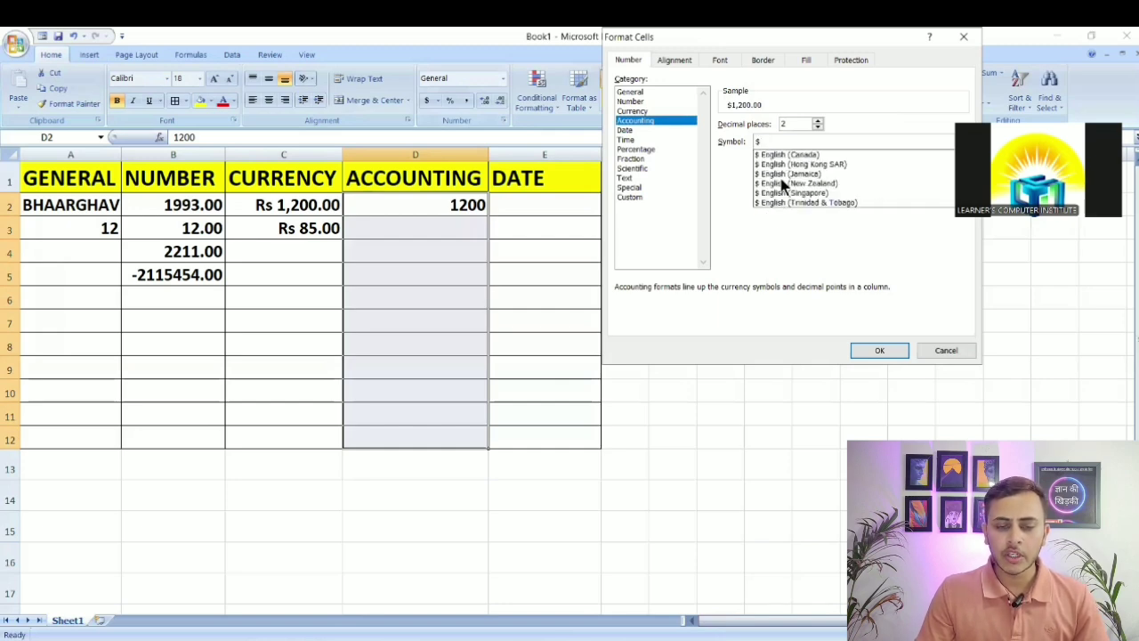
scroll(782, 184, "down", 15)
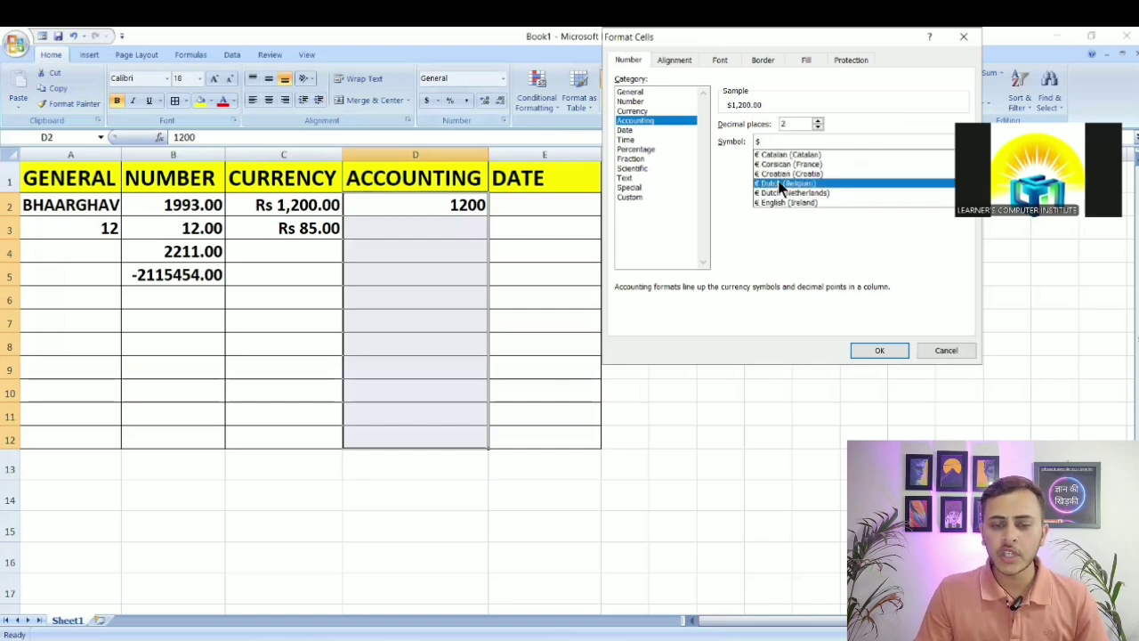
scroll(781, 182, "down", 7)
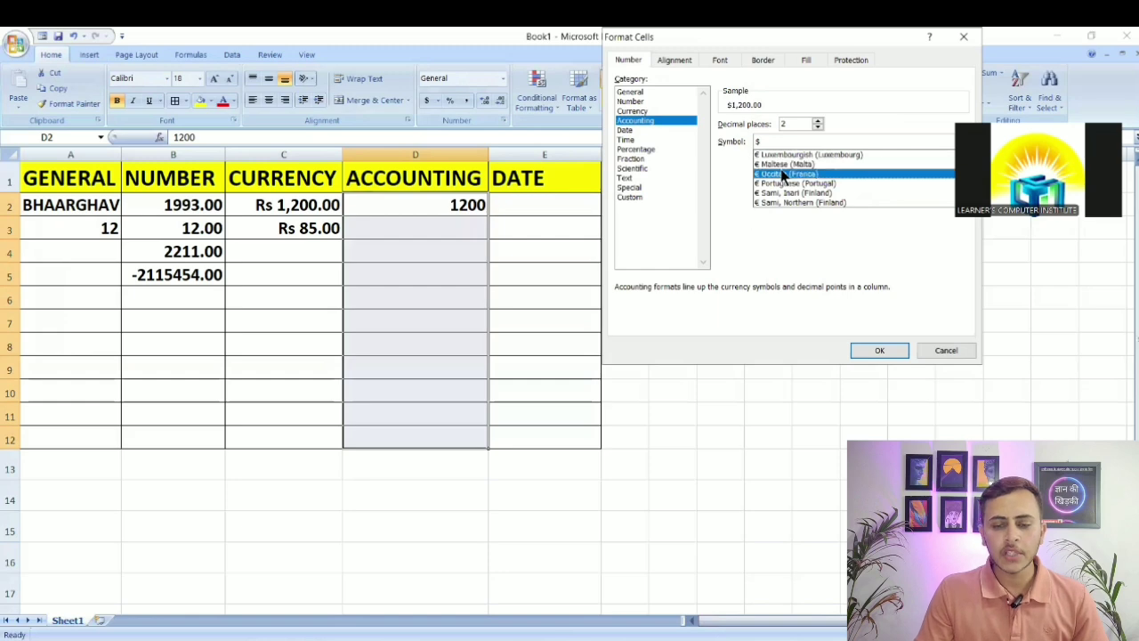
scroll(783, 175, "down", 10)
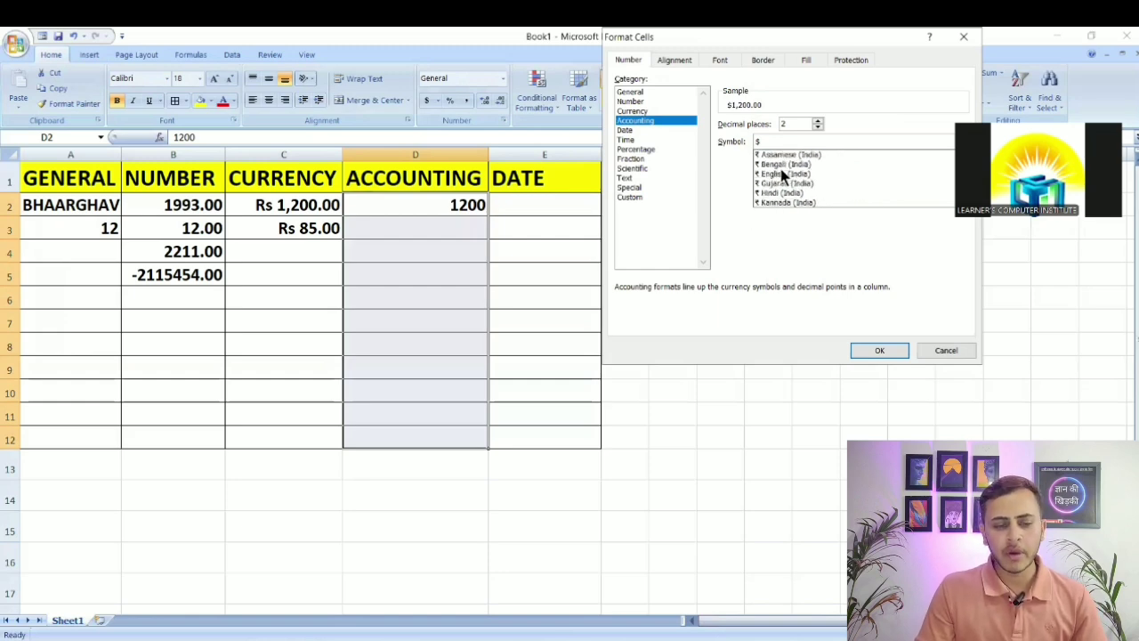
scroll(783, 176, "down", 10)
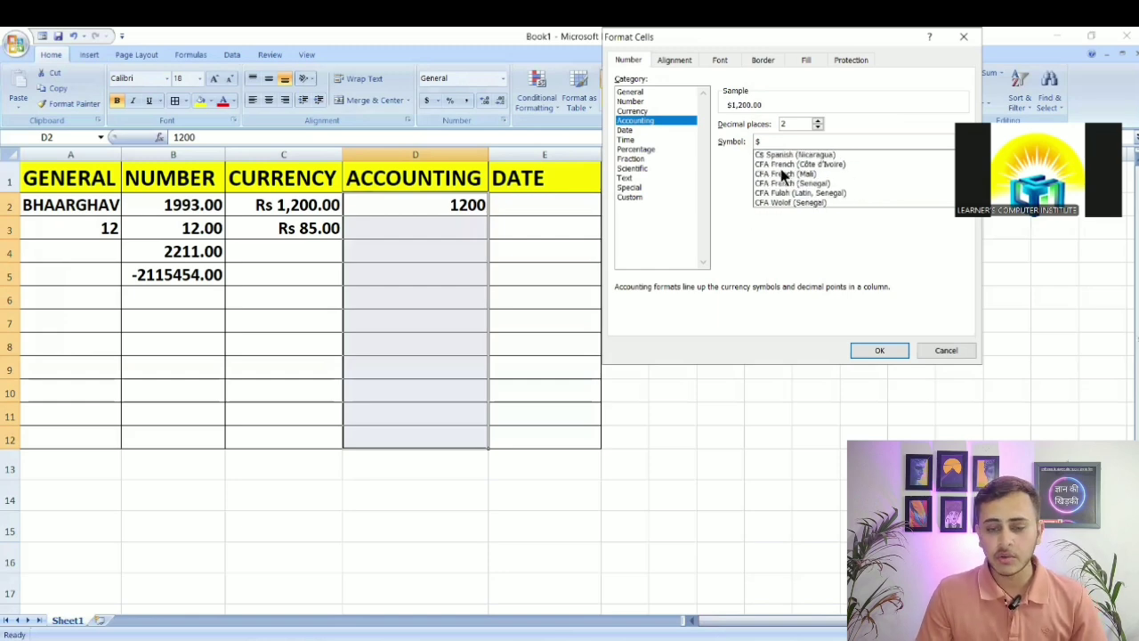
scroll(784, 175, "down", 10)
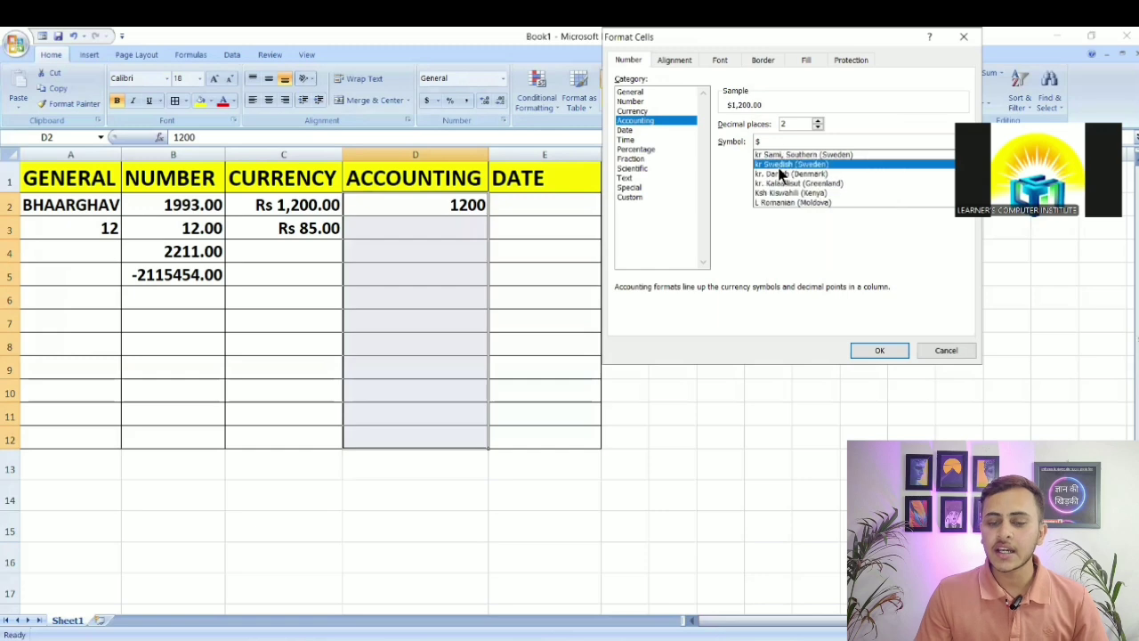
scroll(782, 175, "down", 10)
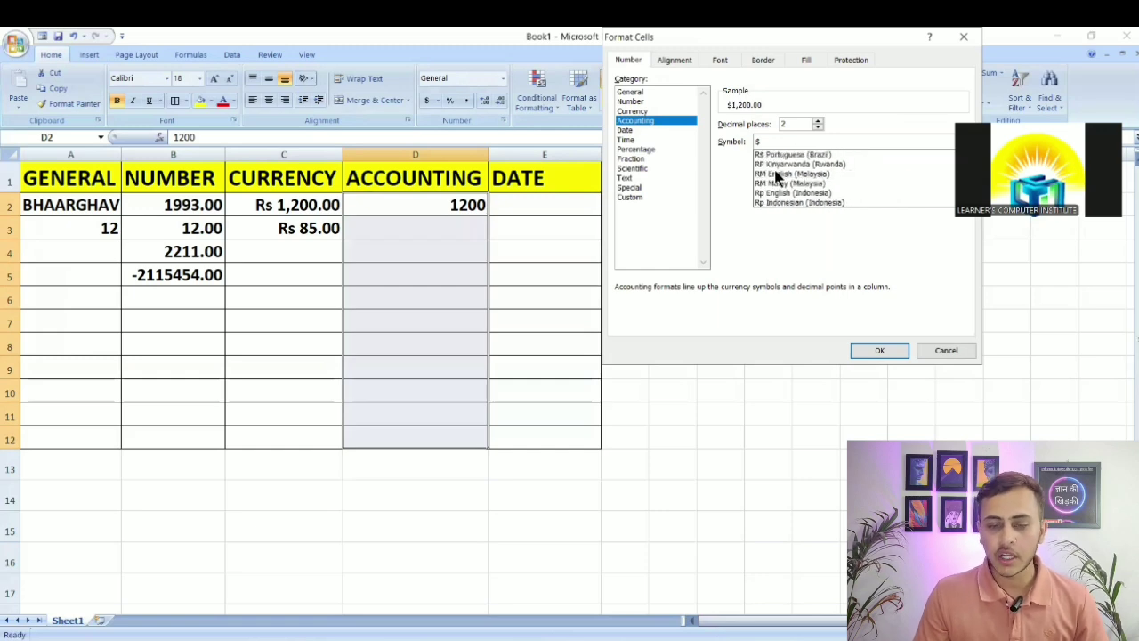
scroll(776, 175, "down", 4)
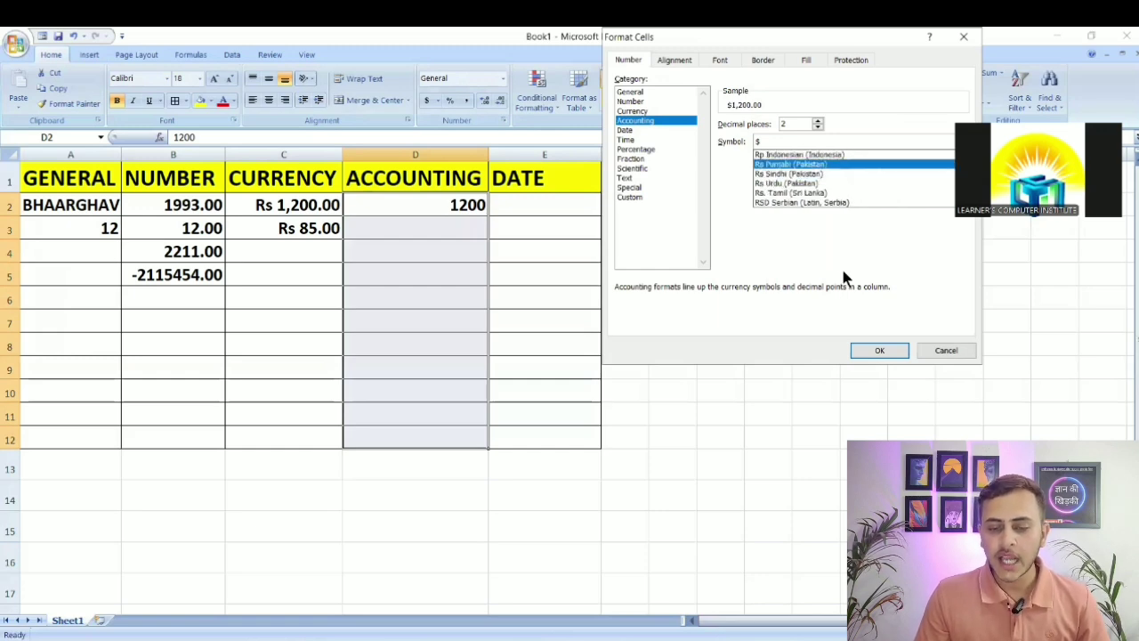
left_click(790, 163)
left_click(895, 352)
left_click(557, 303)
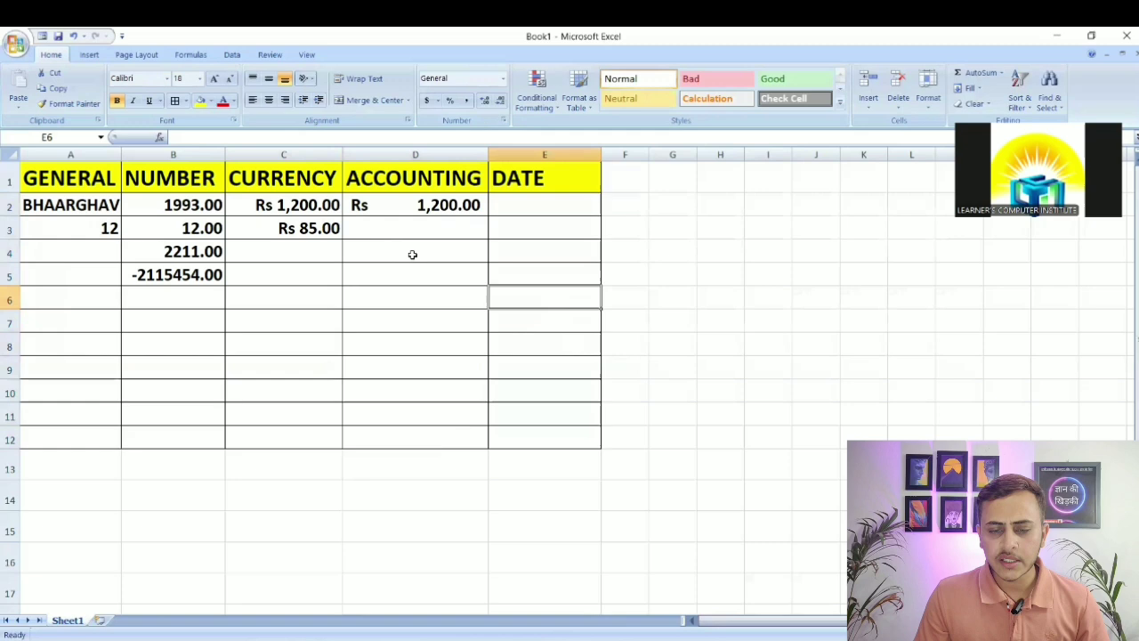
Enter 850 in cell D3 of the ACCOUNTING column
left_click(281, 203)
left_click(459, 197)
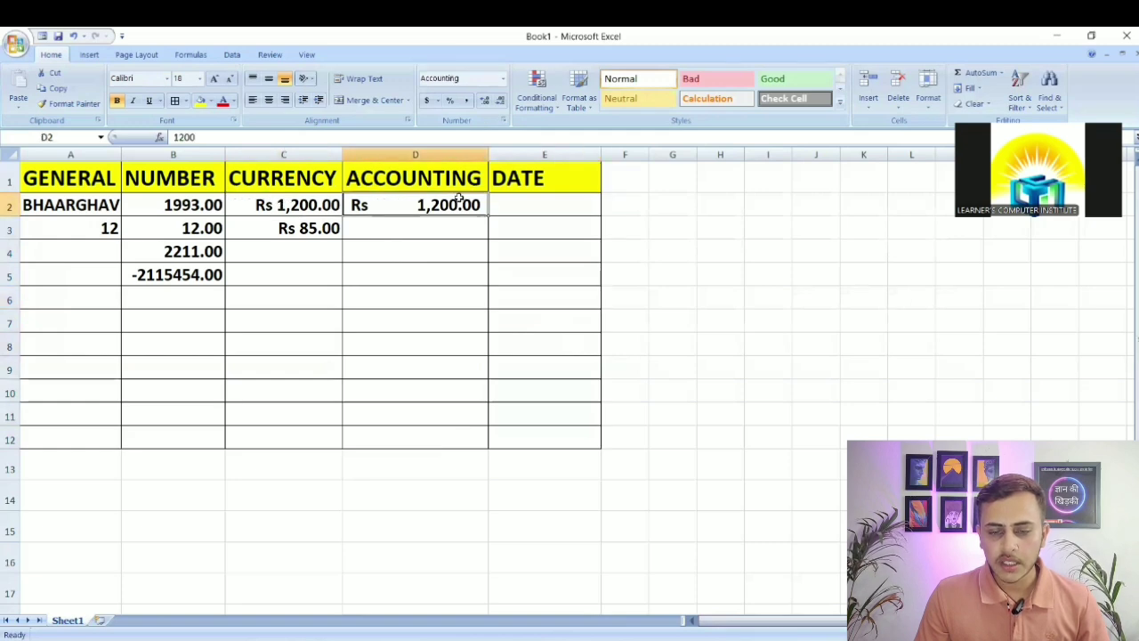
left_click(286, 206)
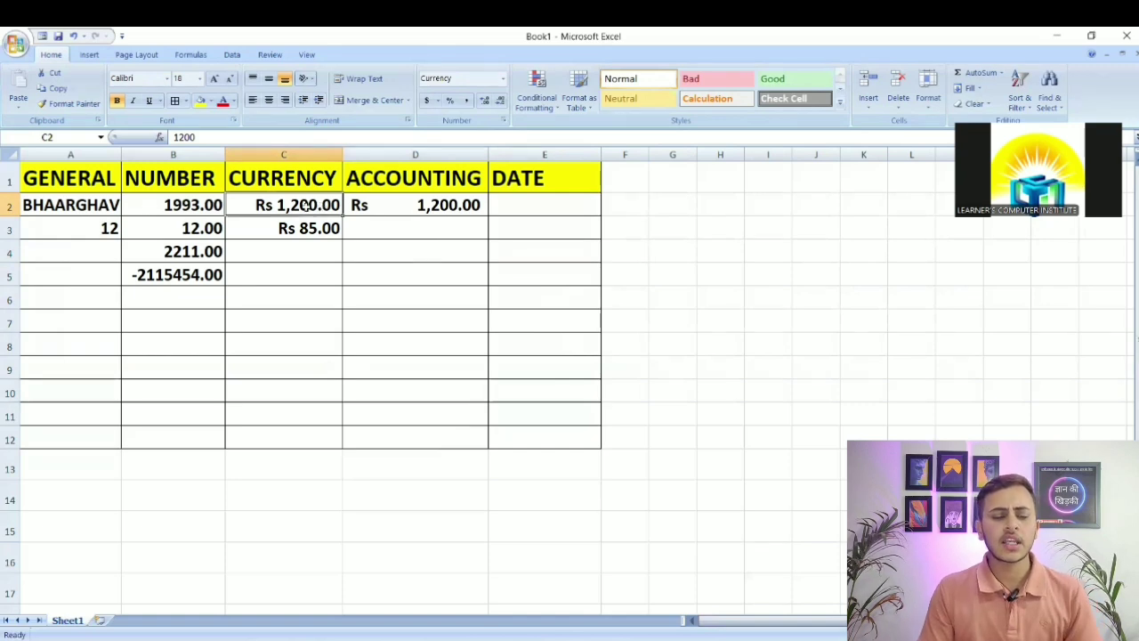
left_click(412, 205)
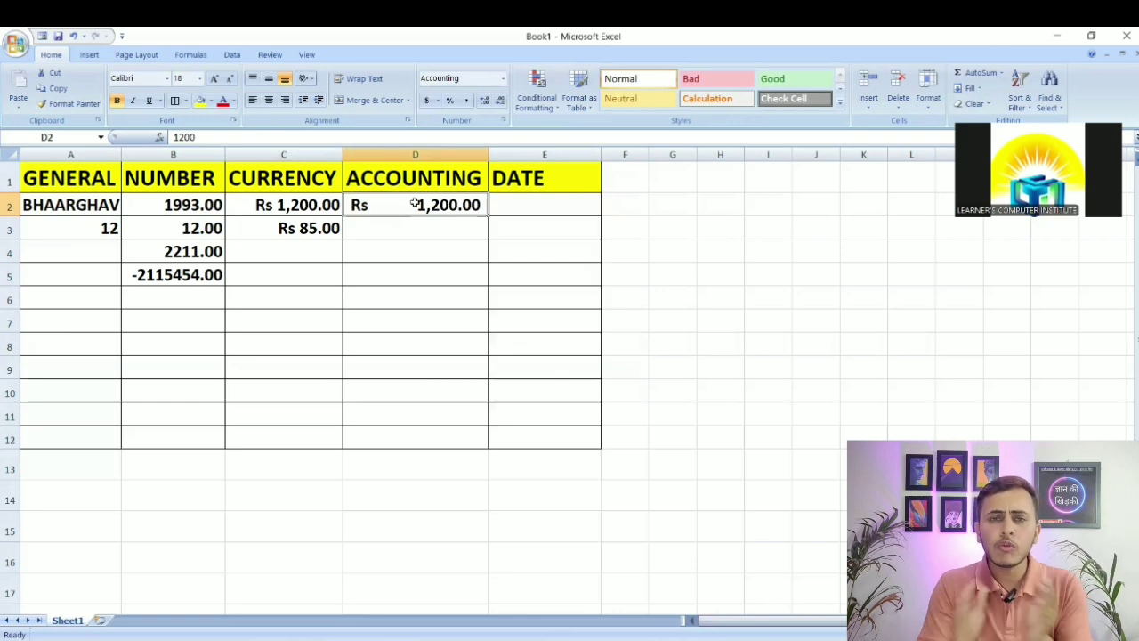
left_click(449, 221)
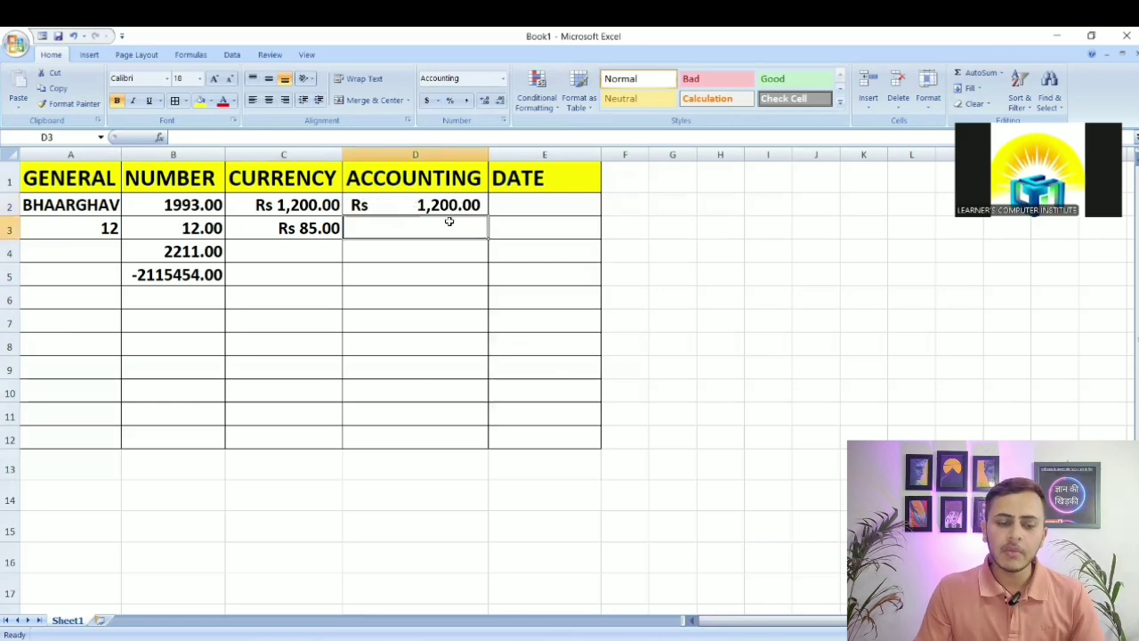
type("850")
left_click(514, 244)
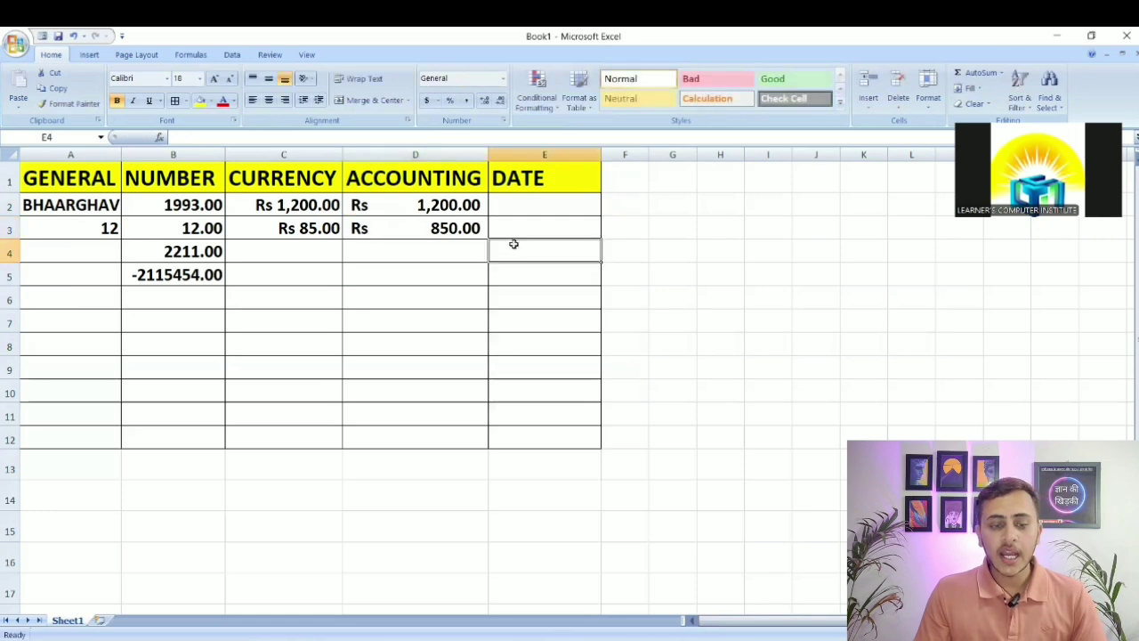
Enter 500 in cell D4 of the ACCOUNTING column and 500 in cell C4 of the CURRENCY column
left_click(370, 197)
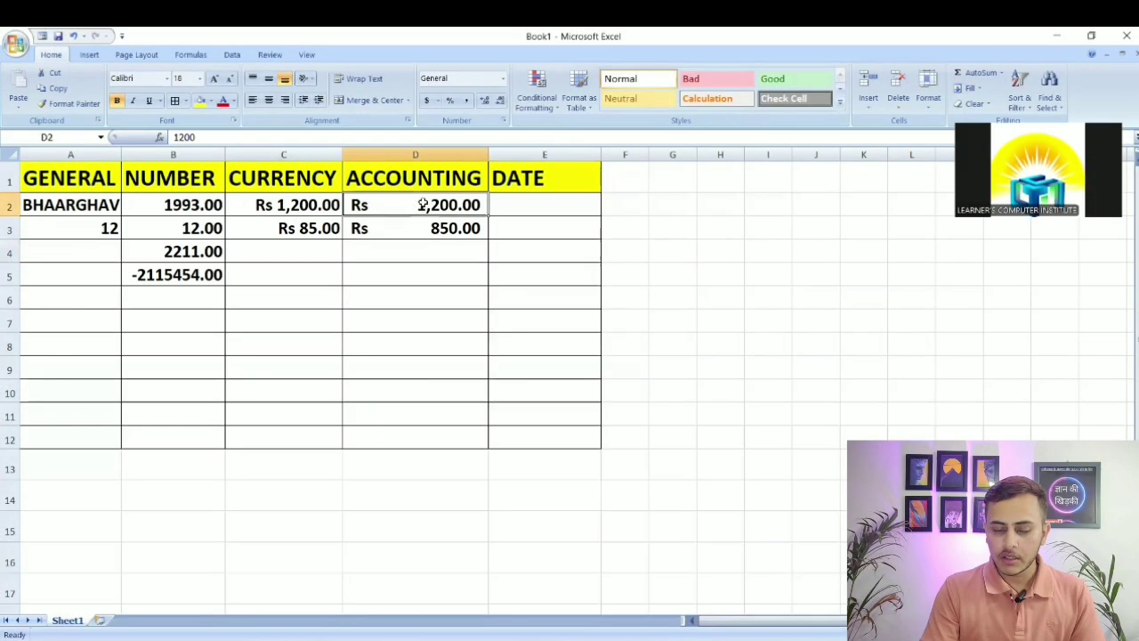
left_click(412, 267)
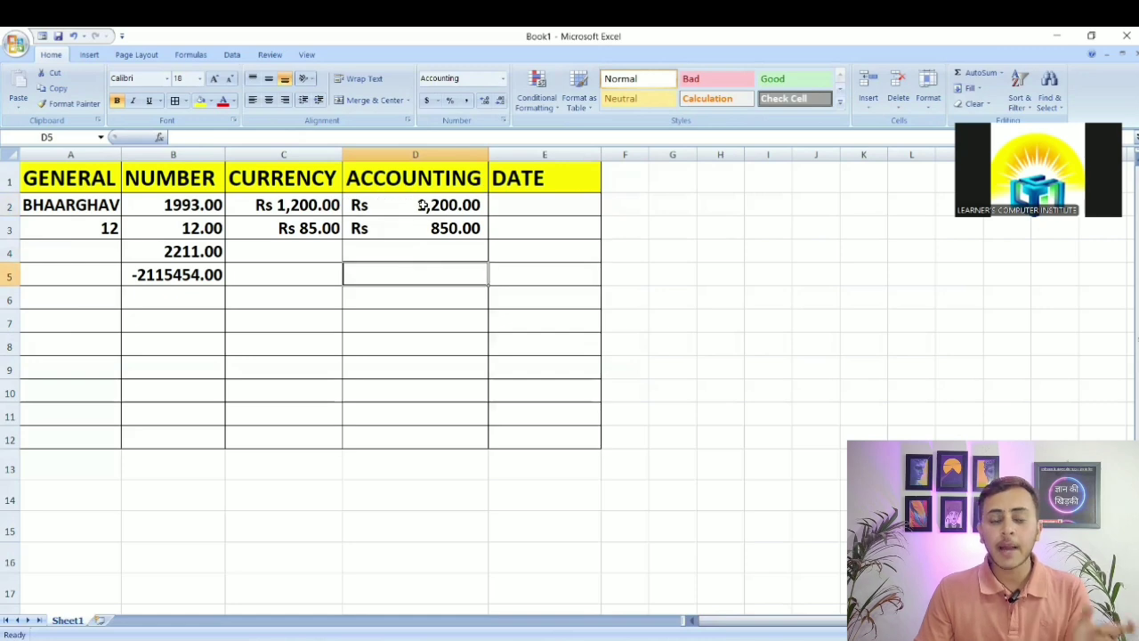
left_click(412, 254)
type("500")
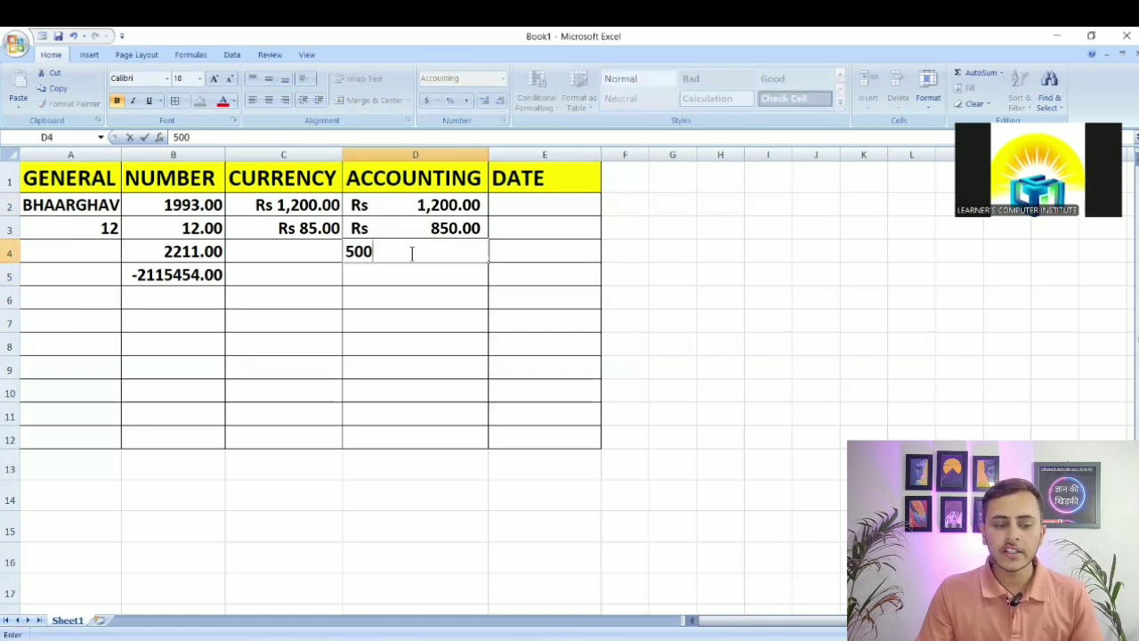
key("Return")
key("Right")
left_click(305, 248)
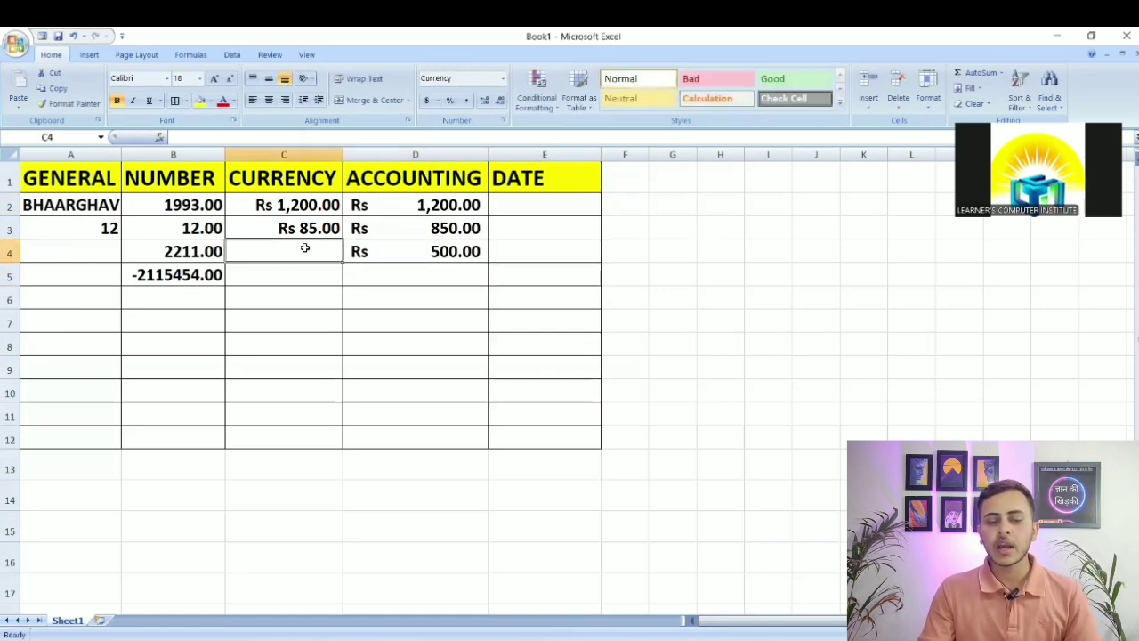
type("500")
left_click(433, 319)
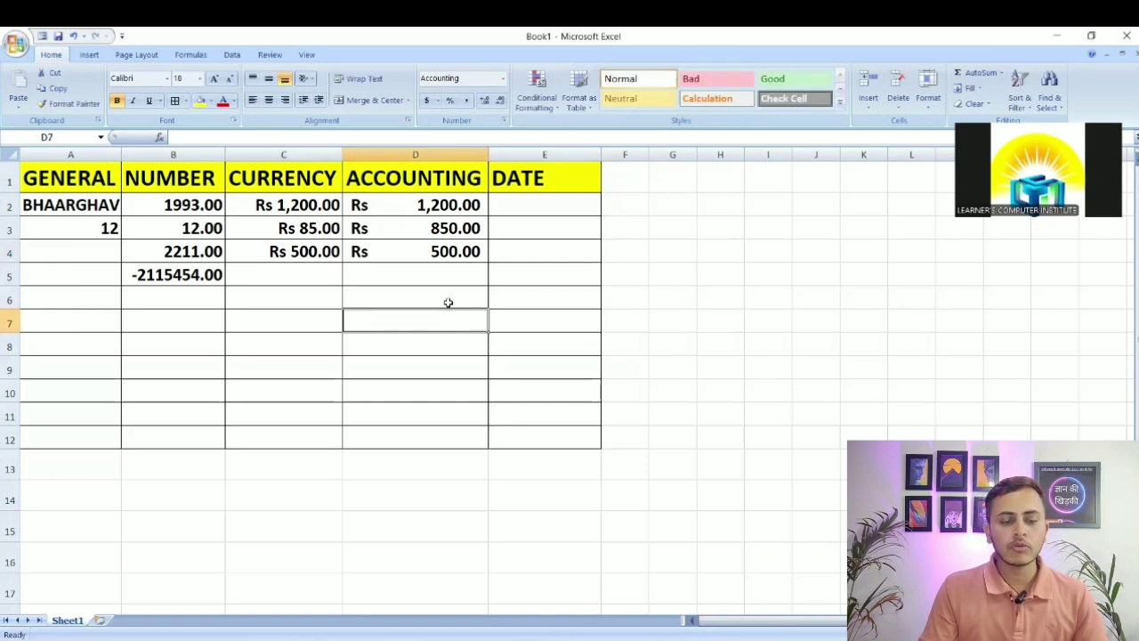
Format cells E2:E12 of the DATE column as Date with the long type *Wednesday, March 14, 2001
left_click(536, 223)
left_click(534, 200)
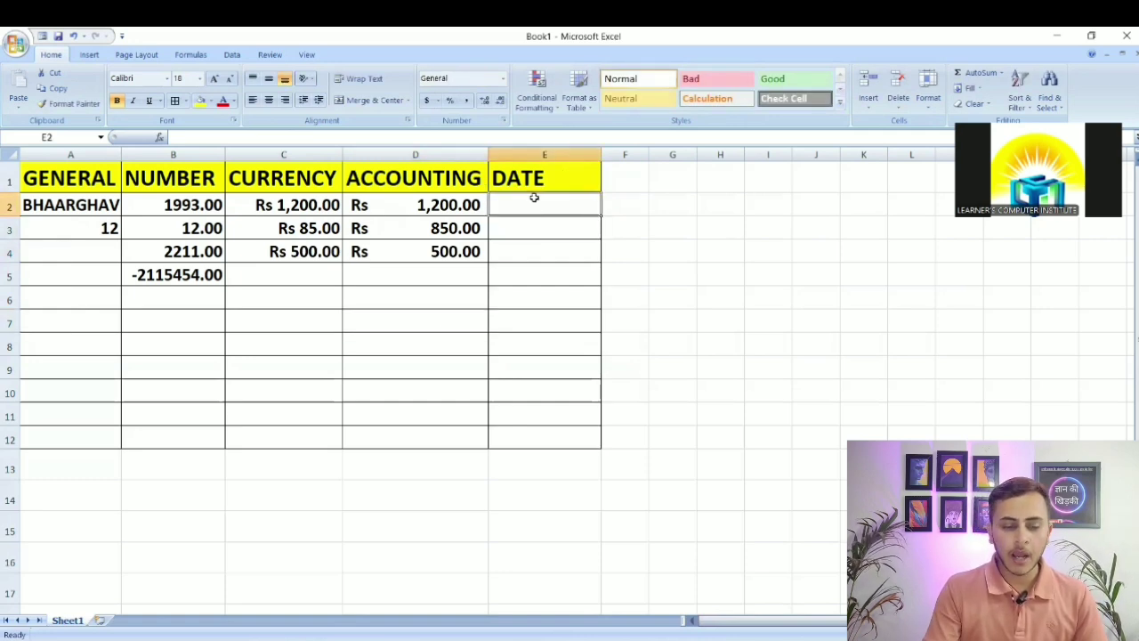
left_click_drag(534, 205, 524, 436)
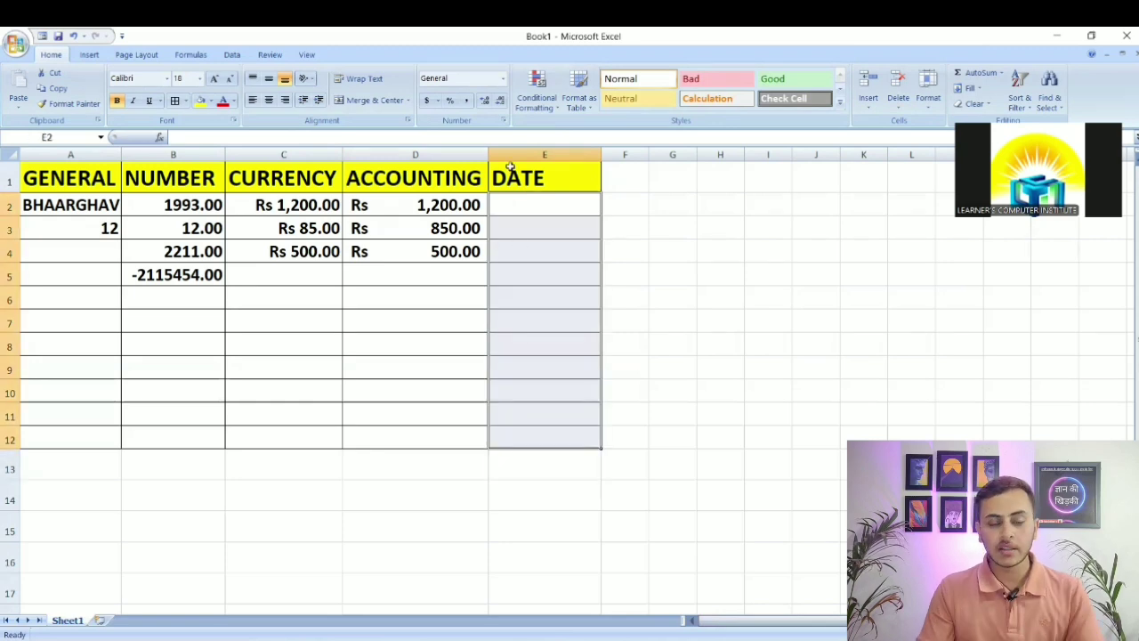
left_click(501, 122)
left_click(636, 131)
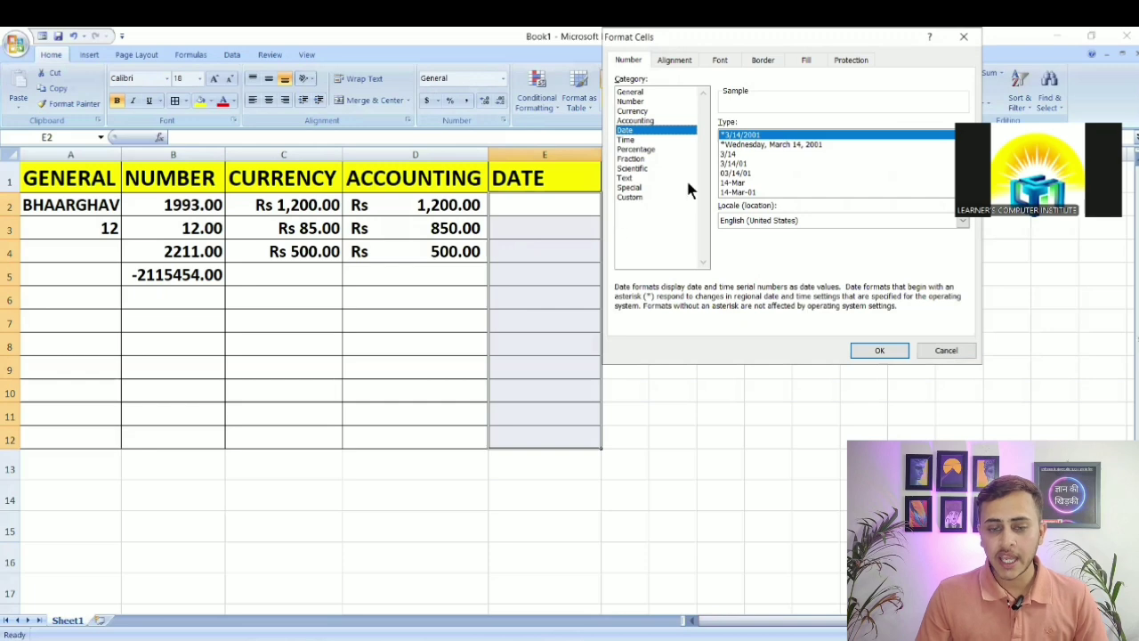
left_click(745, 147)
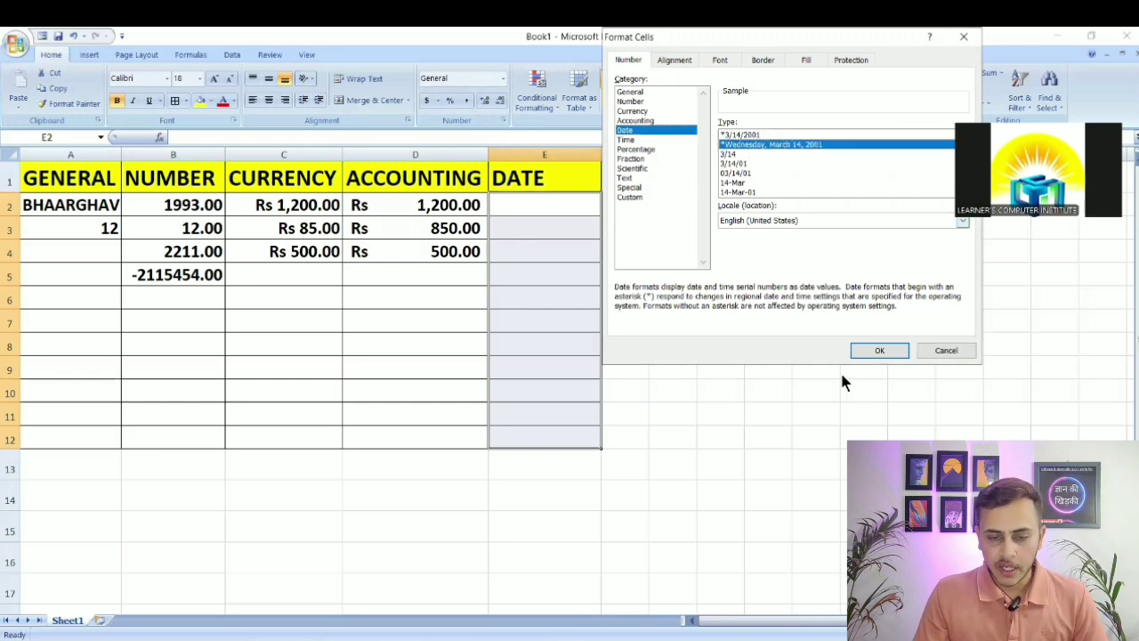
left_click(877, 351)
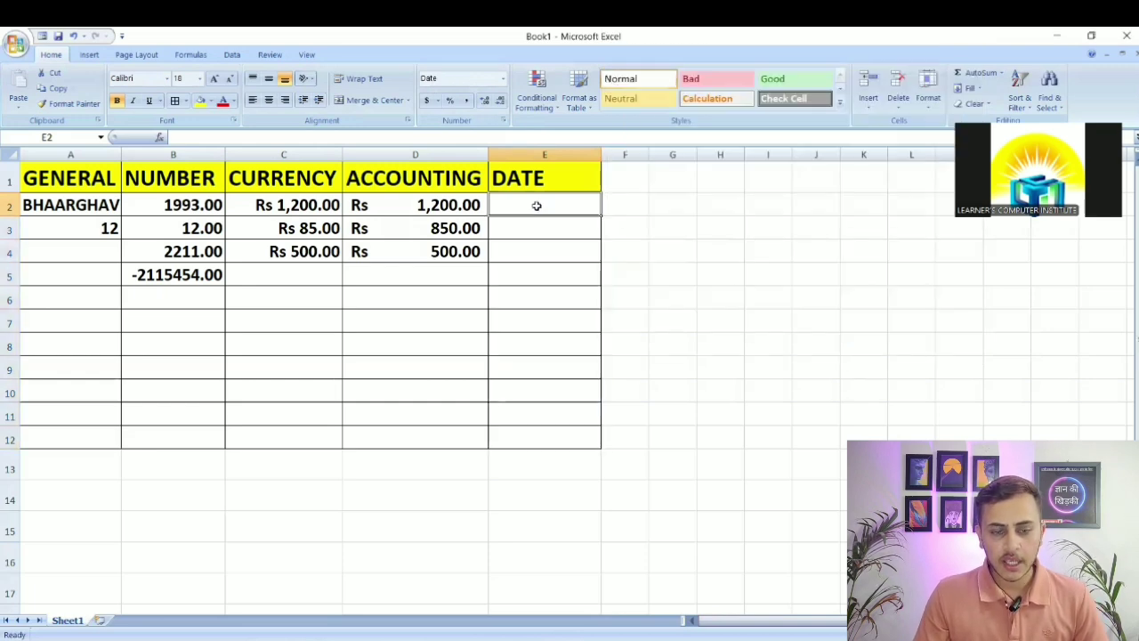
Enter the date 12/12/2024 in cell E2 of the DATE column
type("12")
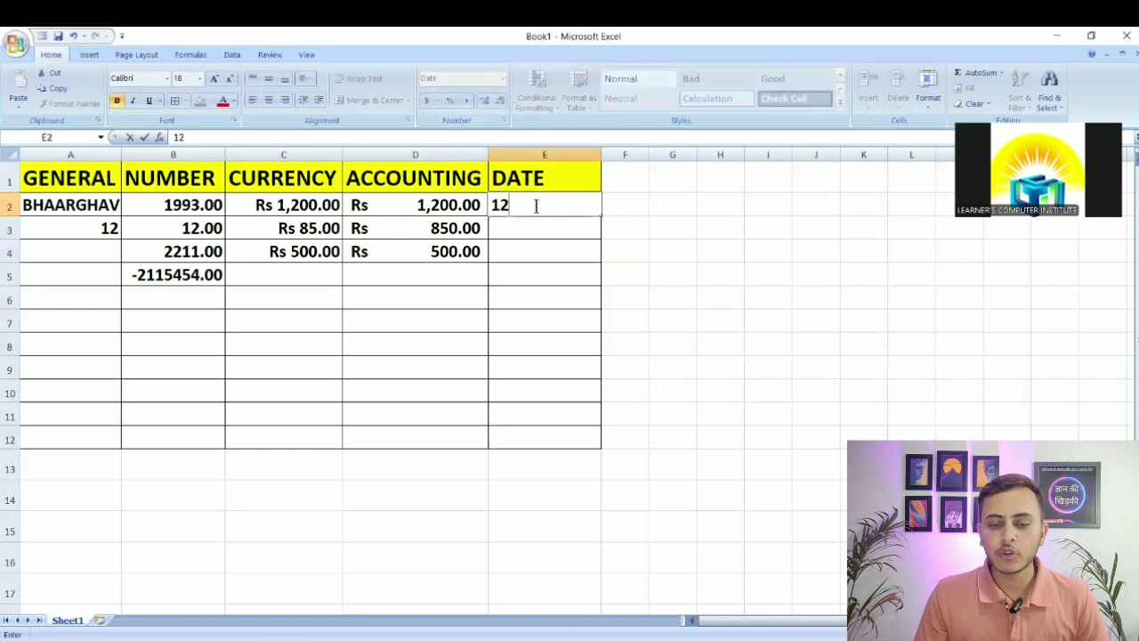
type("/12/")
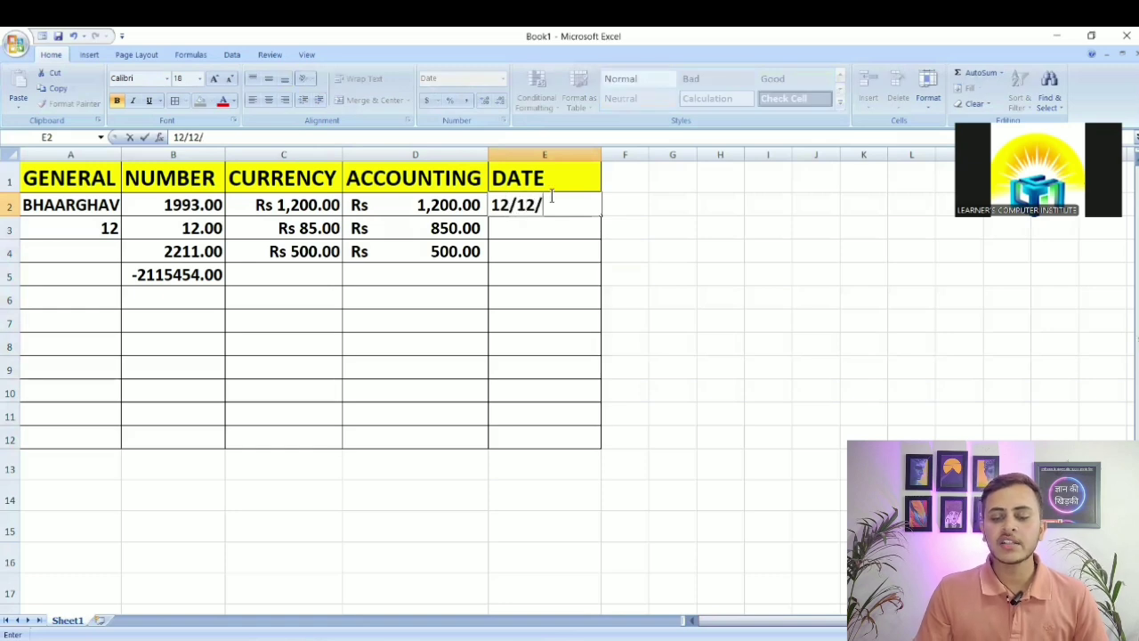
type("2024")
left_click(774, 267)
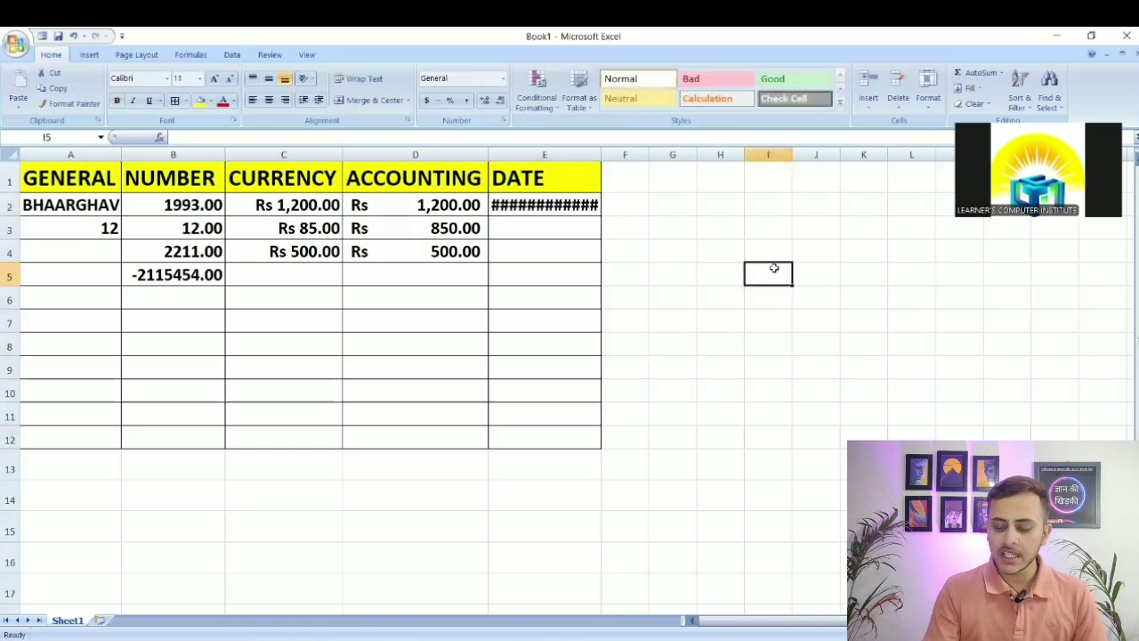
Widen column E so the full long date in cell E2 fits
mouse_move(585, 188)
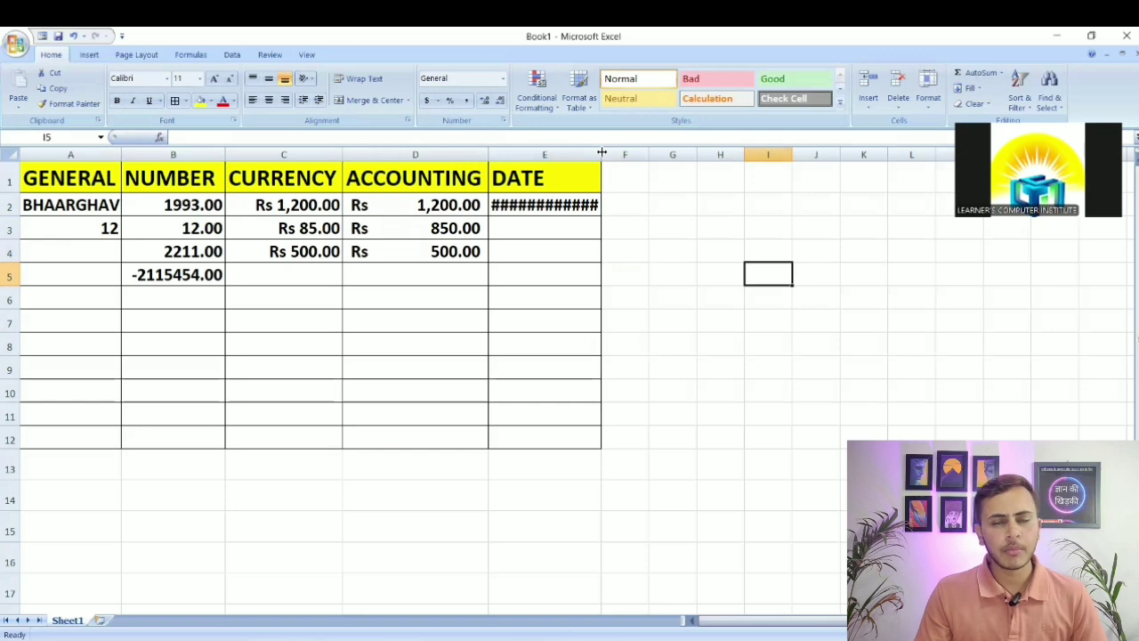
left_click_drag(601, 153, 605, 153)
left_click_drag(639, 167, 777, 165)
left_click(712, 173)
left_click(857, 303)
left_click(697, 203)
left_click(810, 254)
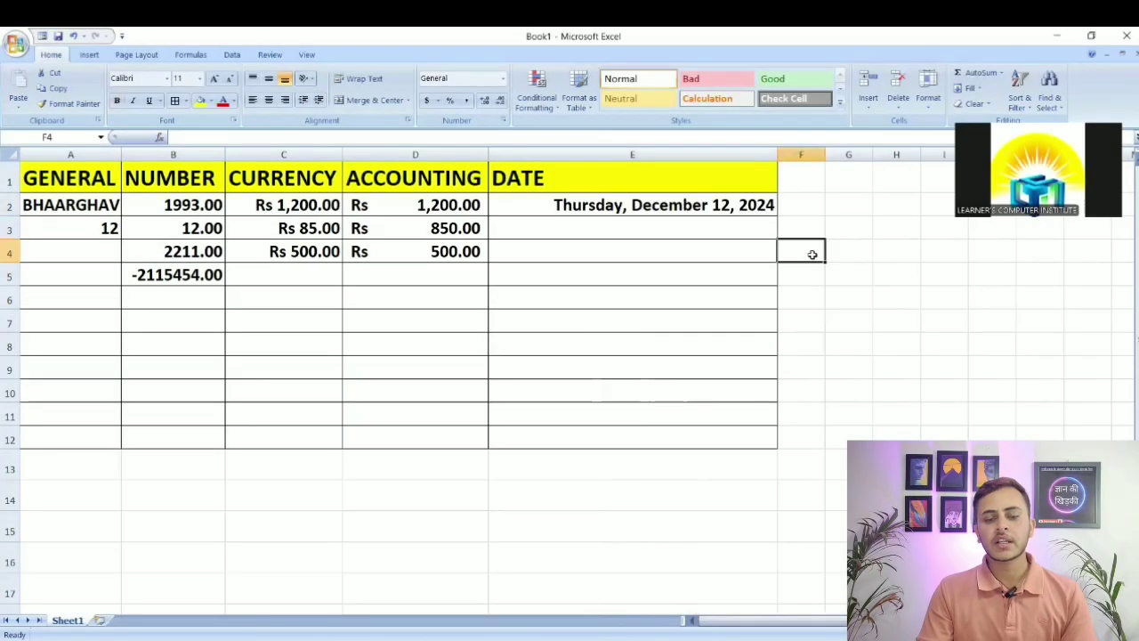
Fill the date in cell E2 down the DATE column to E12 as a series of consecutive days
left_click(631, 203)
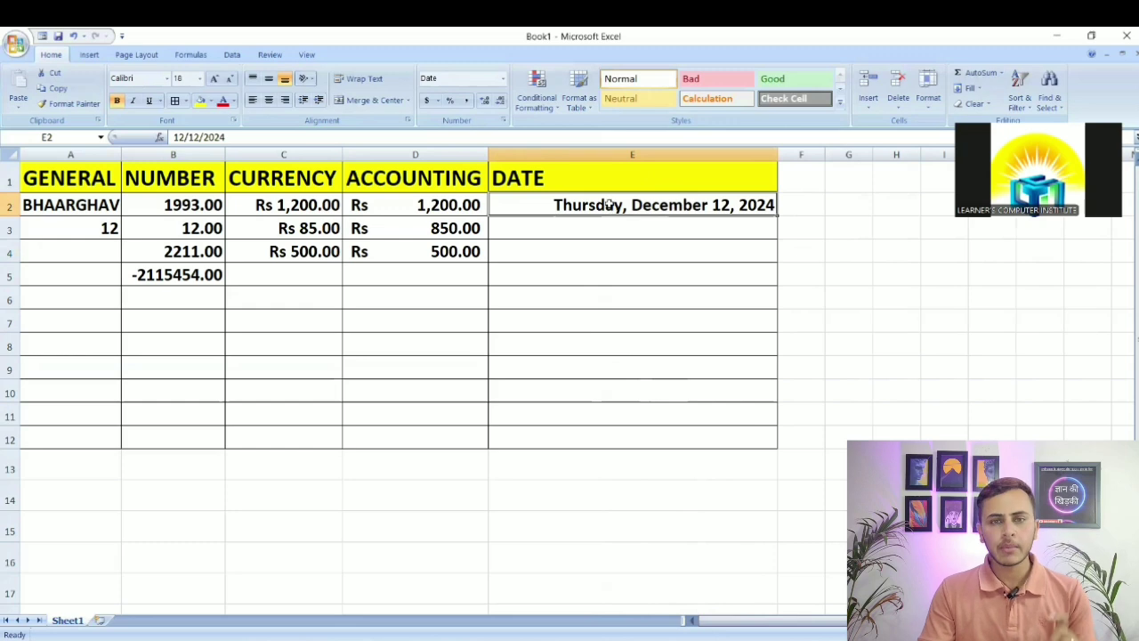
left_click_drag(621, 206, 611, 363)
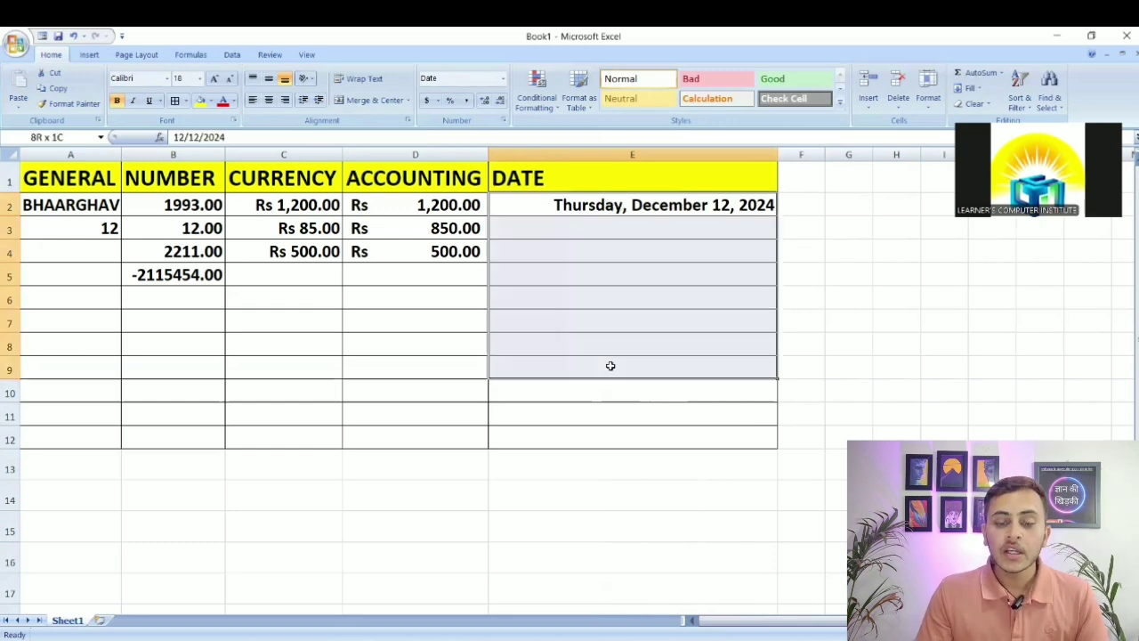
left_click(594, 203)
left_click_drag(773, 233, 775, 445)
left_click(846, 269)
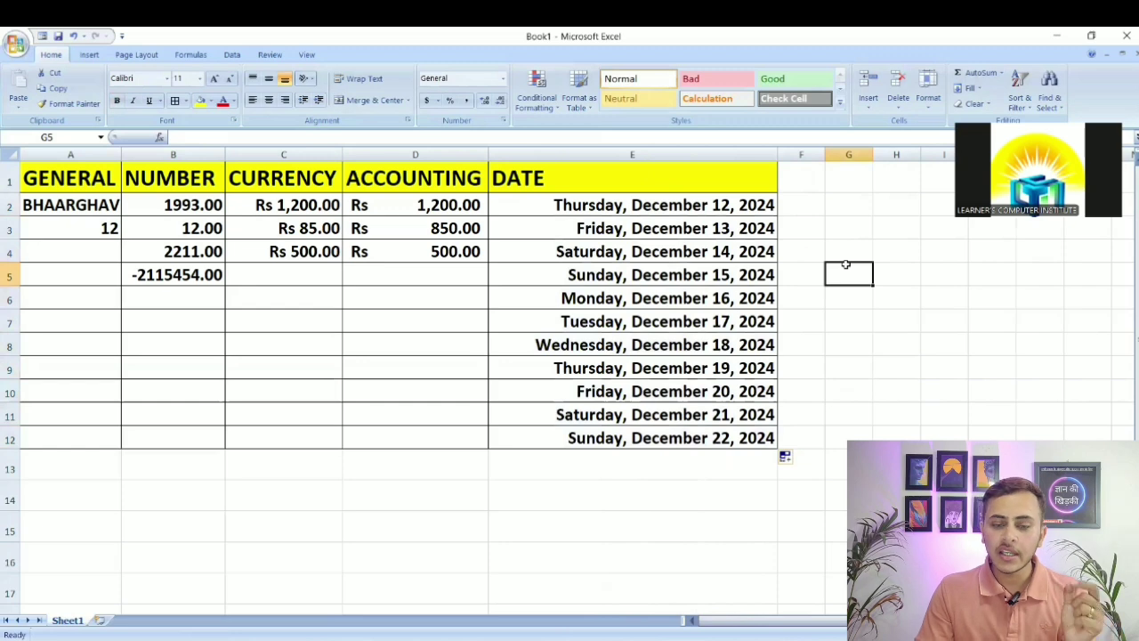
Change the date format of cells E2:E12 to the type March 14, 2001
left_click(685, 206)
left_click_drag(662, 296, 674, 436)
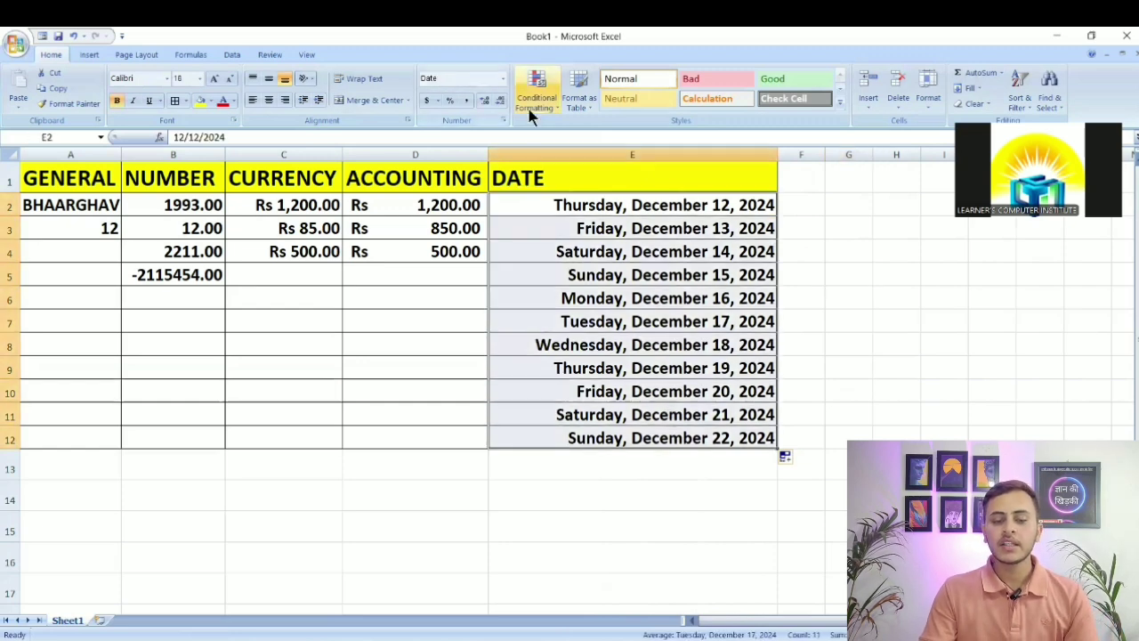
left_click(503, 122)
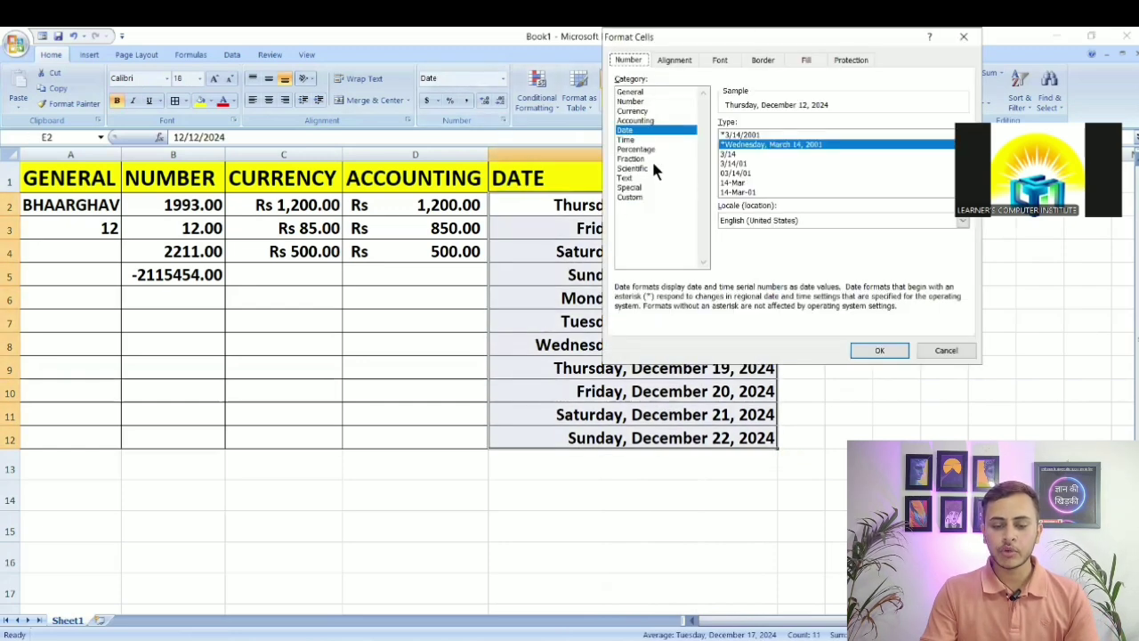
scroll(770, 153, "down", 3)
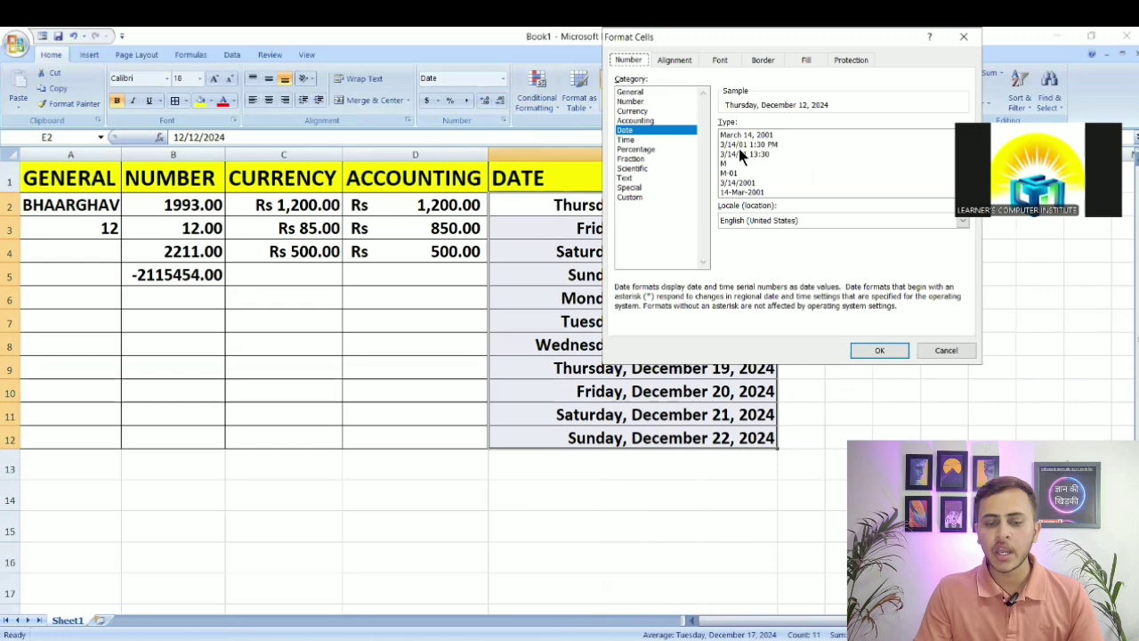
left_click(732, 135)
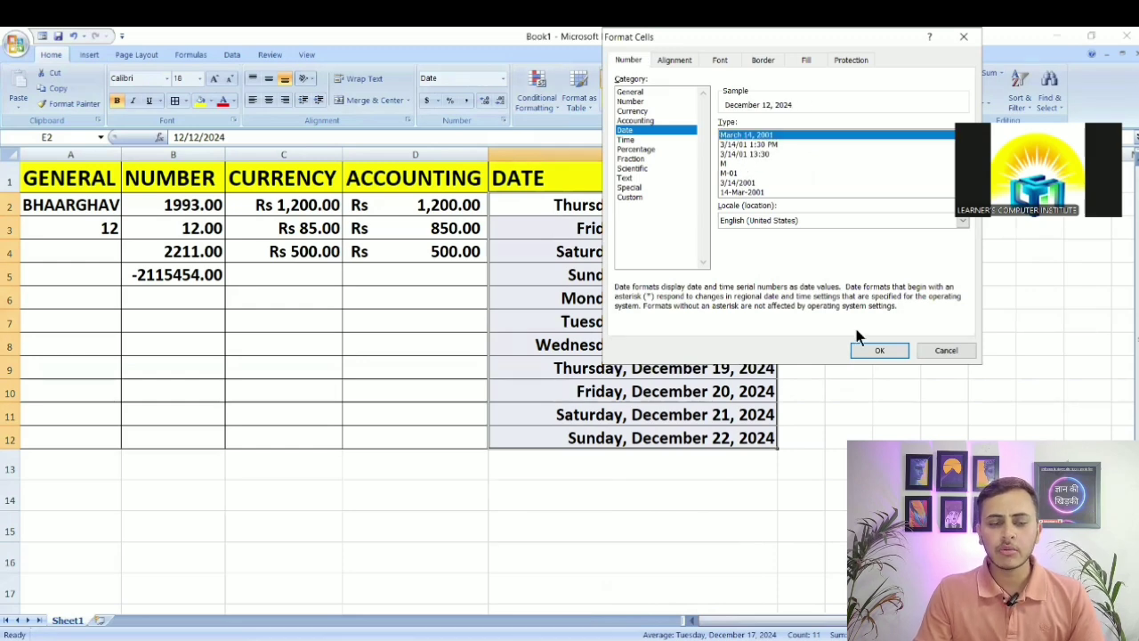
left_click(860, 352)
left_click(871, 271)
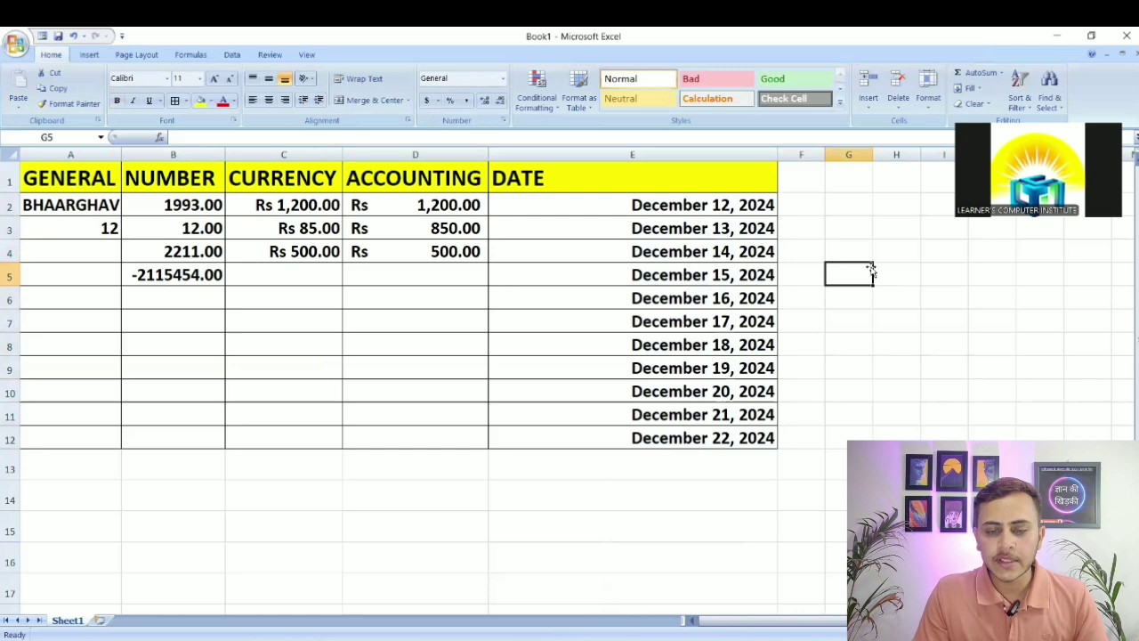
left_click(820, 245)
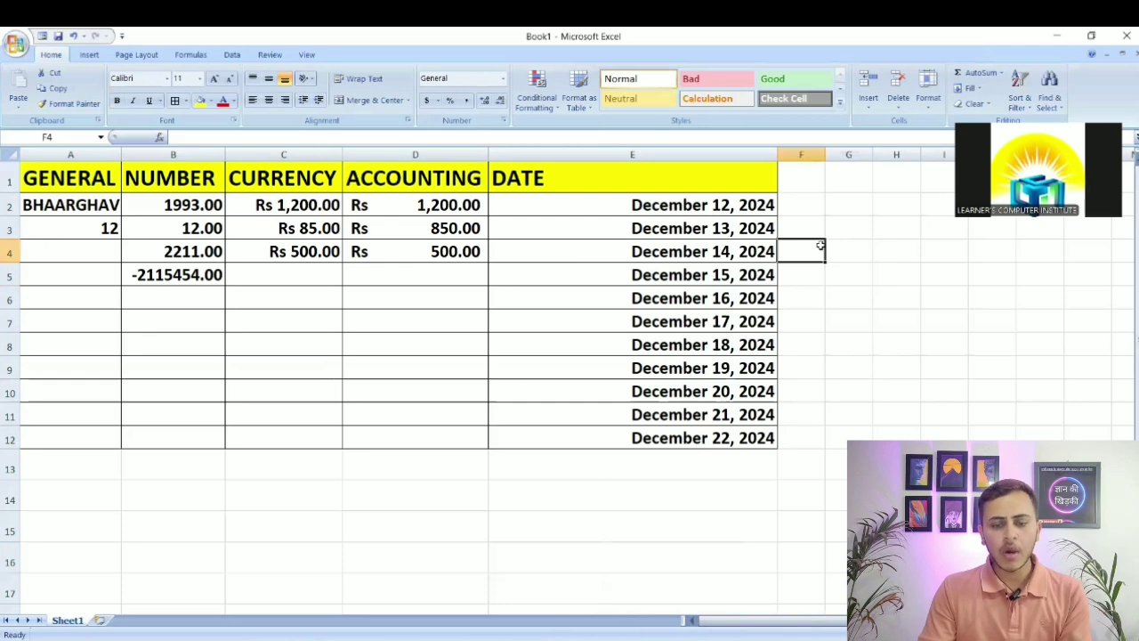